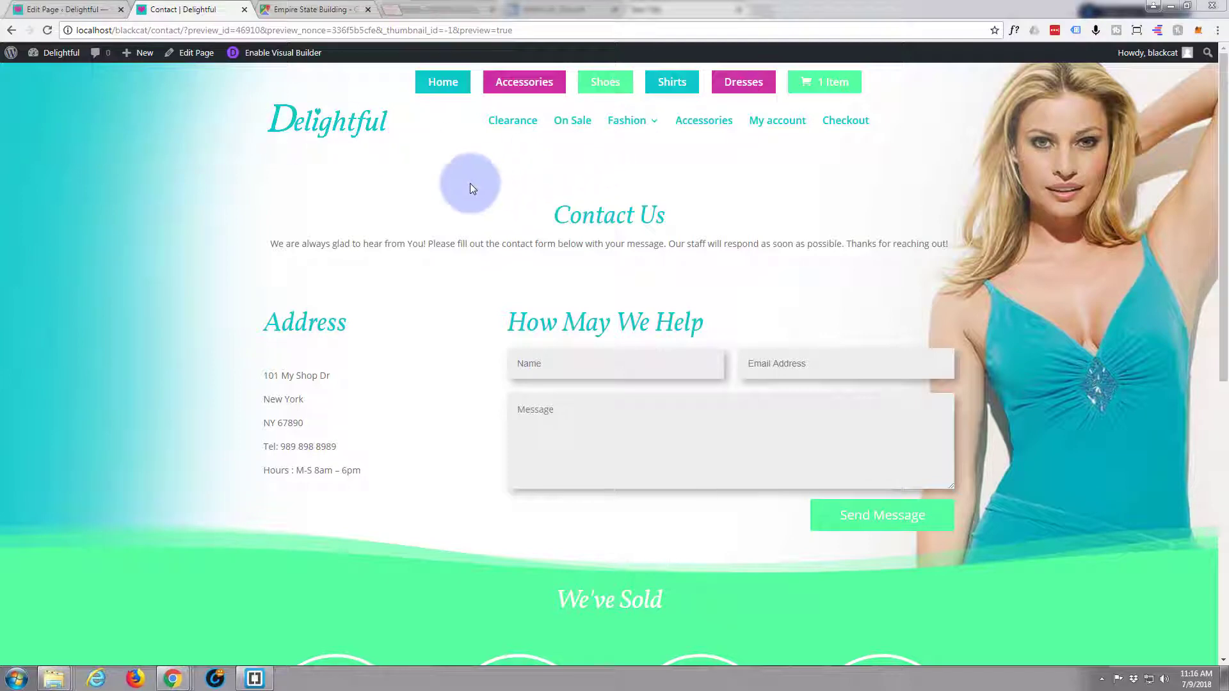
# Open the Contact page's editor and add a fullwidth section directly below the section holding the contact form.
pyautogui.scroll(-4, 157, 228)
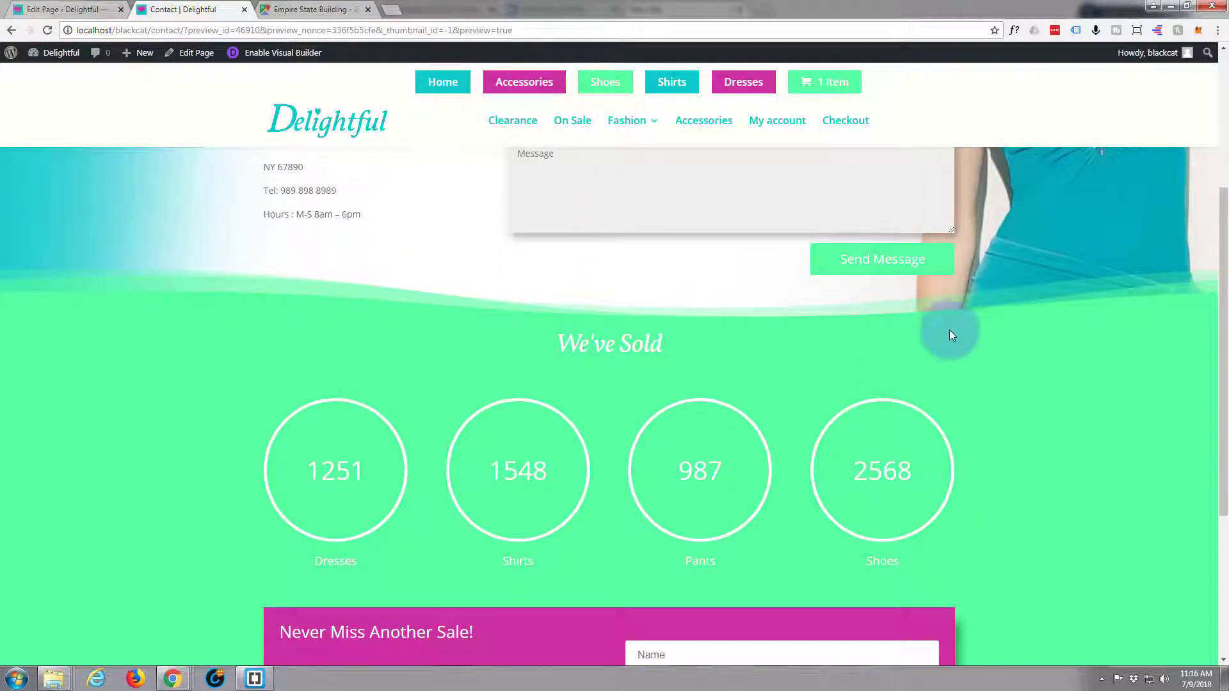
pyautogui.scroll(2, 506, 265)
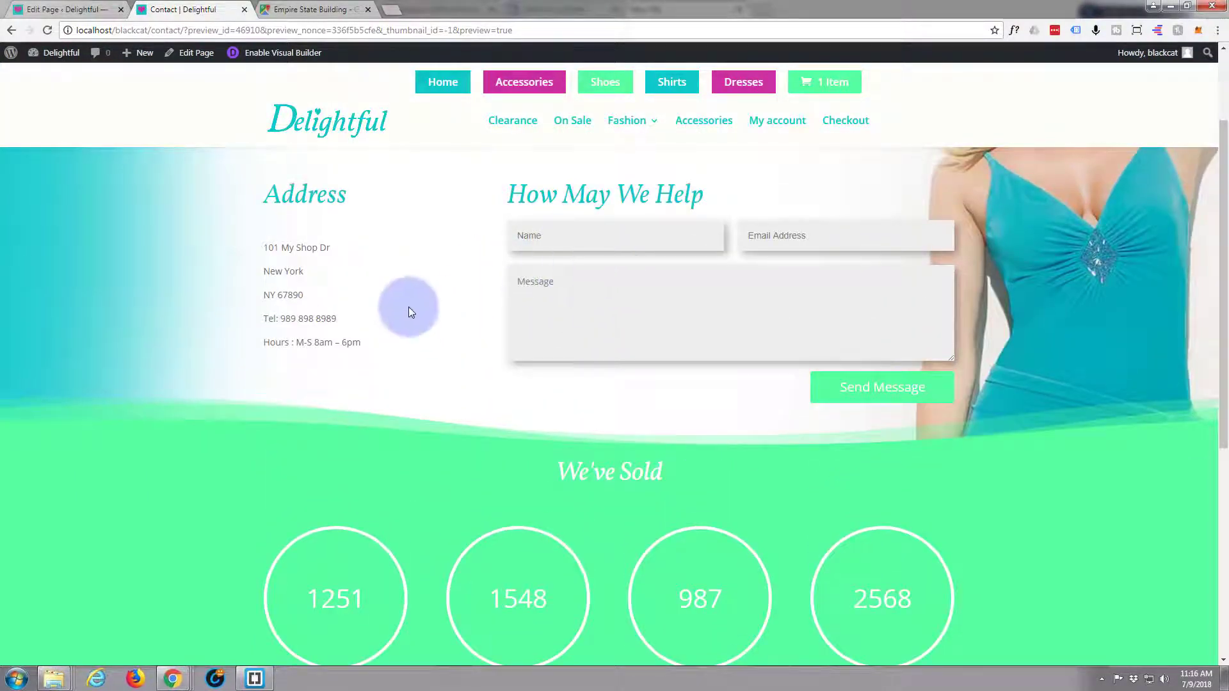
pyautogui.scroll(2, 410, 311)
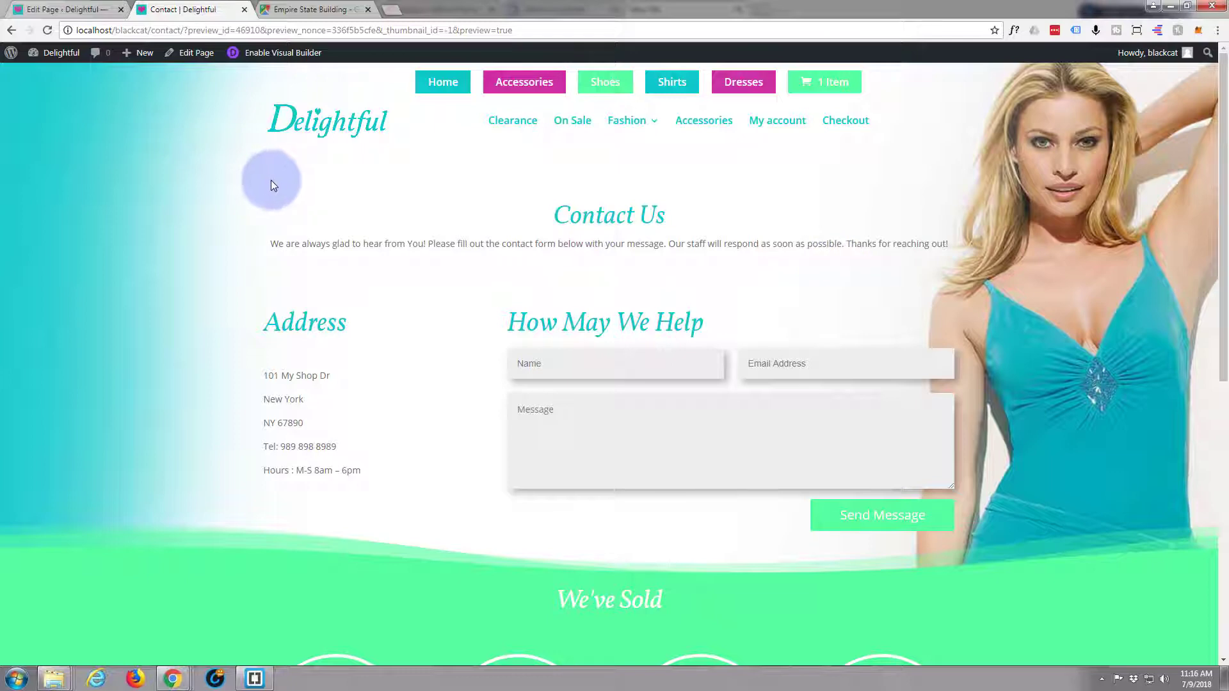
pyautogui.click(46, 9)
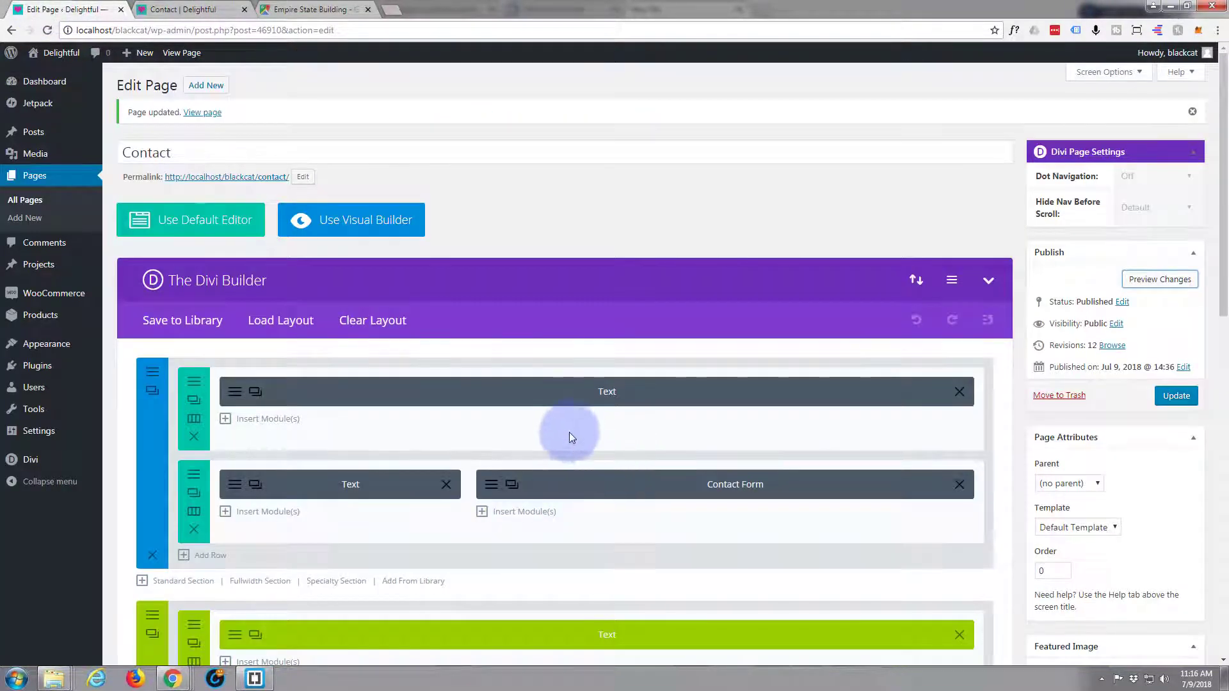
pyautogui.scroll(-2, 568, 429)
pyautogui.scroll(-1, 591, 419)
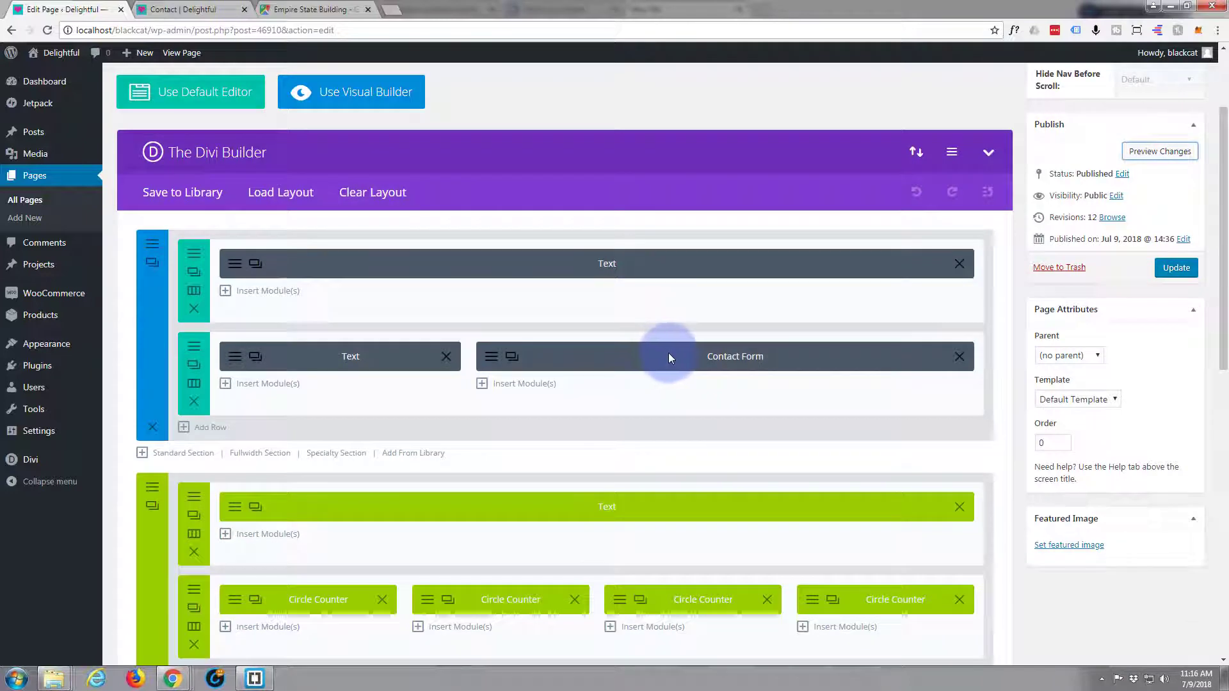
pyautogui.click(252, 452)
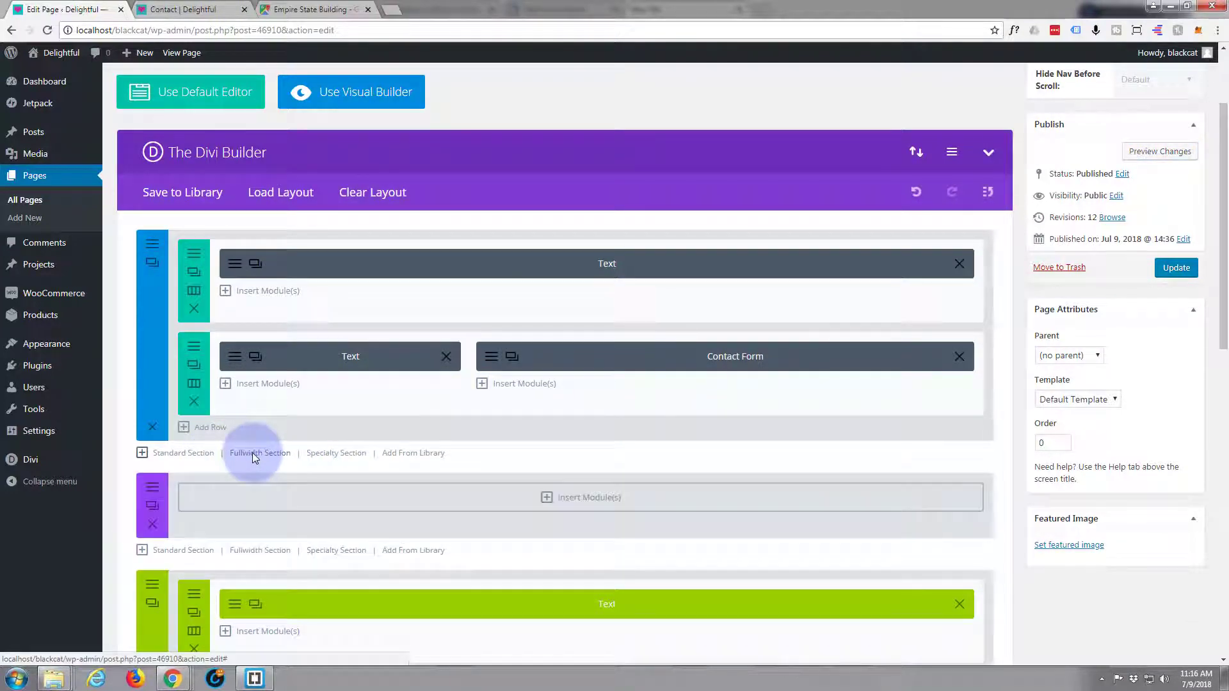
pyautogui.click(547, 497)
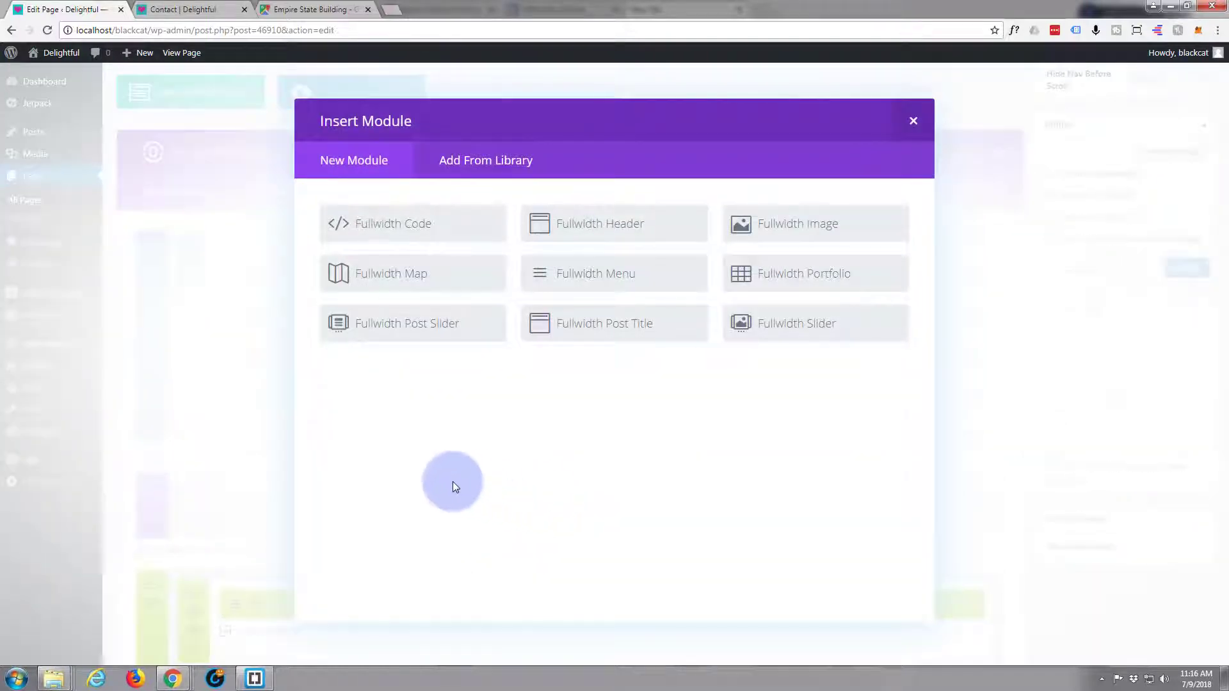
pyautogui.click(397, 274)
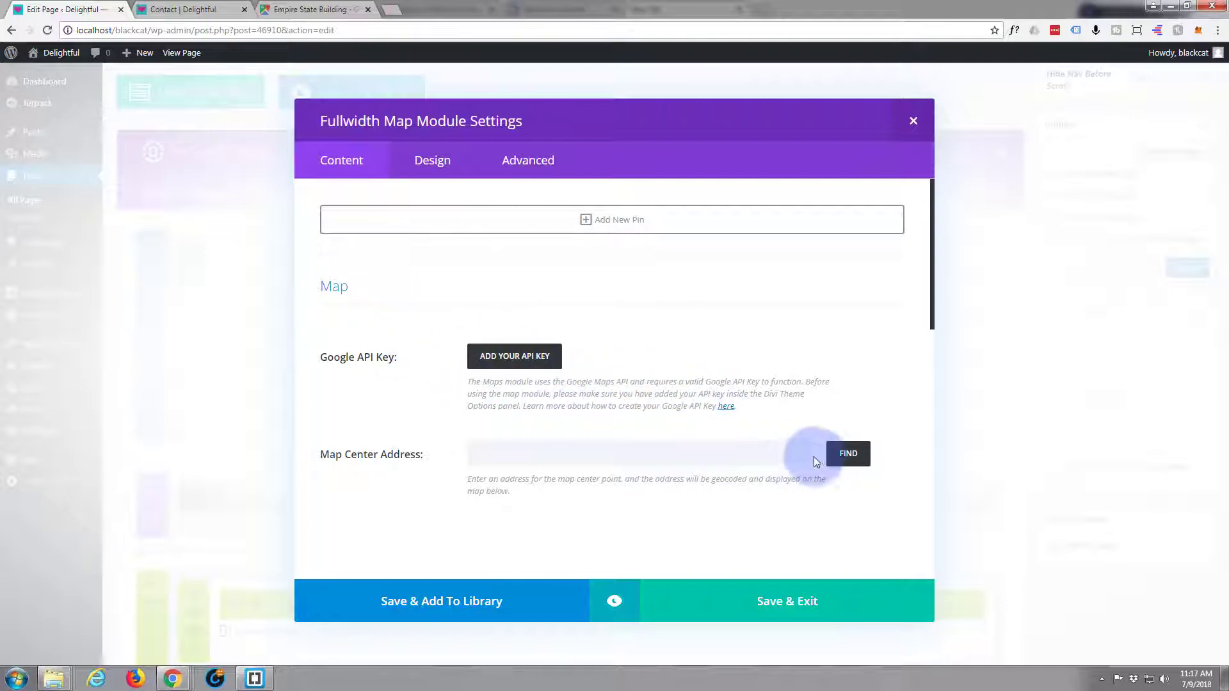
pyautogui.click(913, 121)
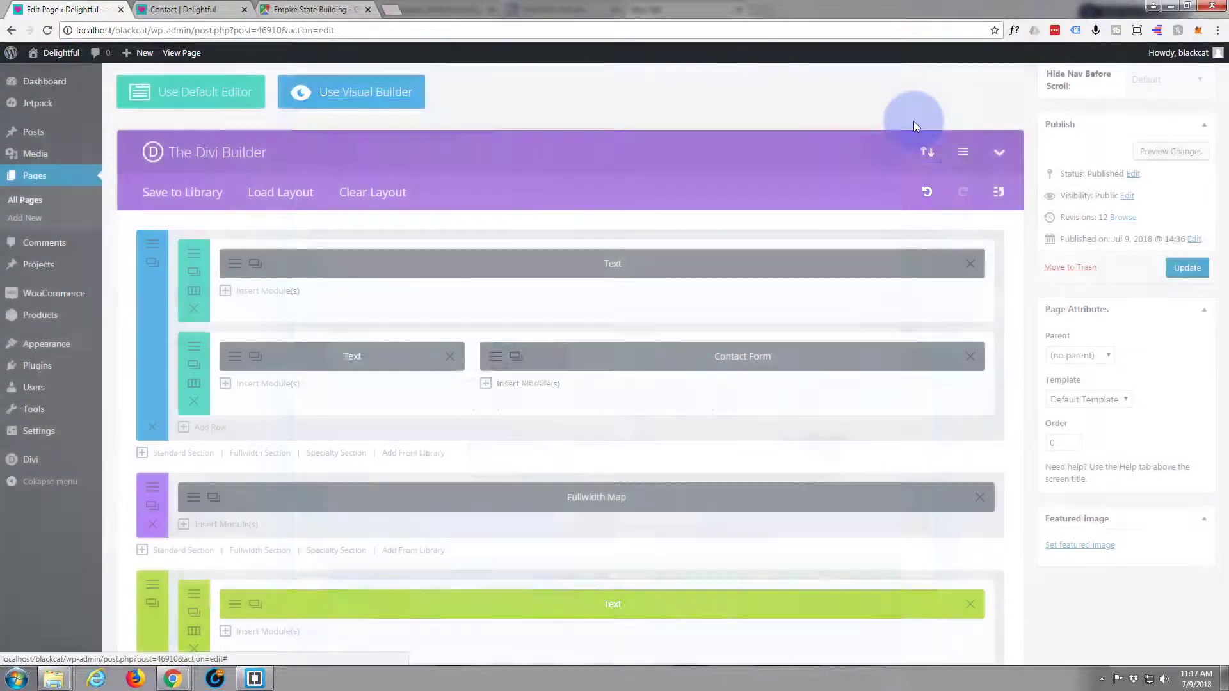
pyautogui.click(969, 497)
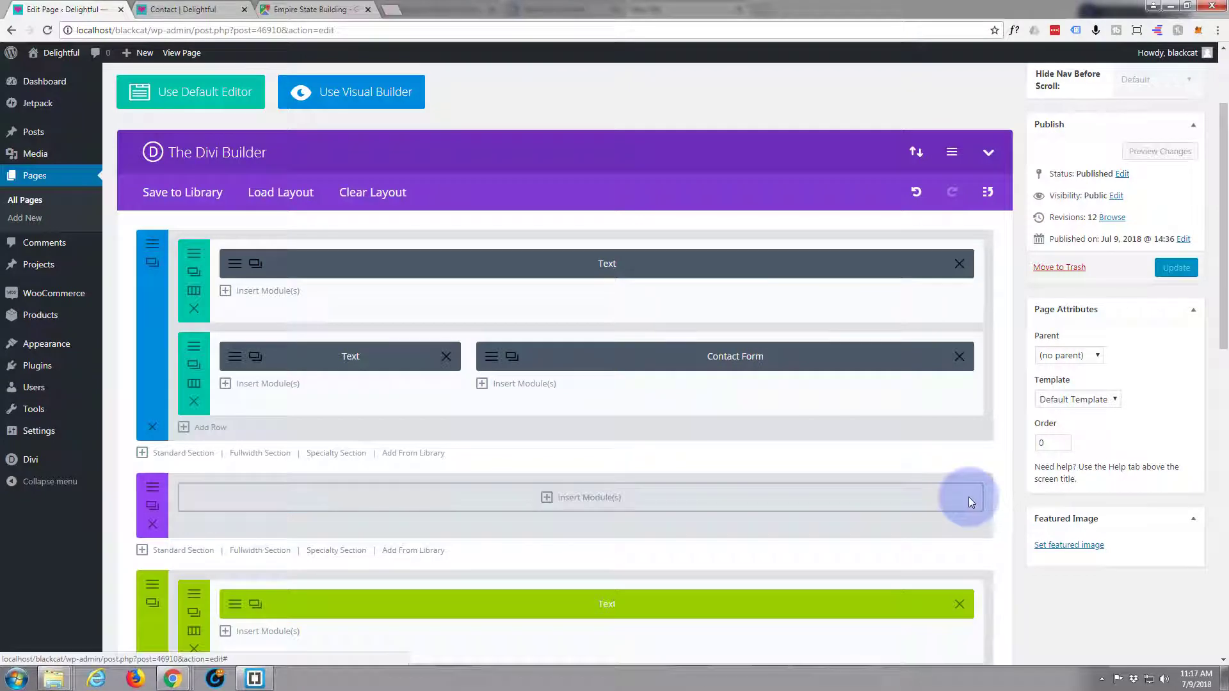
# Insert a Fullwidth Code module into the empty fullwidth section.
pyautogui.click(545, 497)
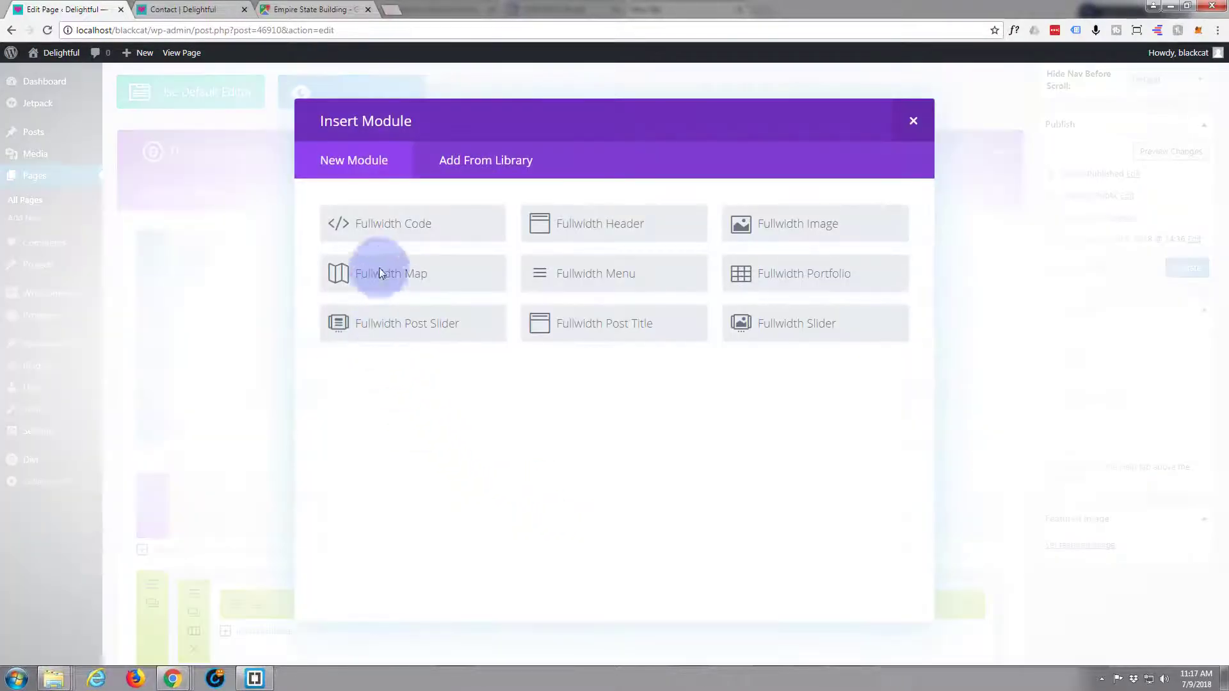
pyautogui.click(386, 224)
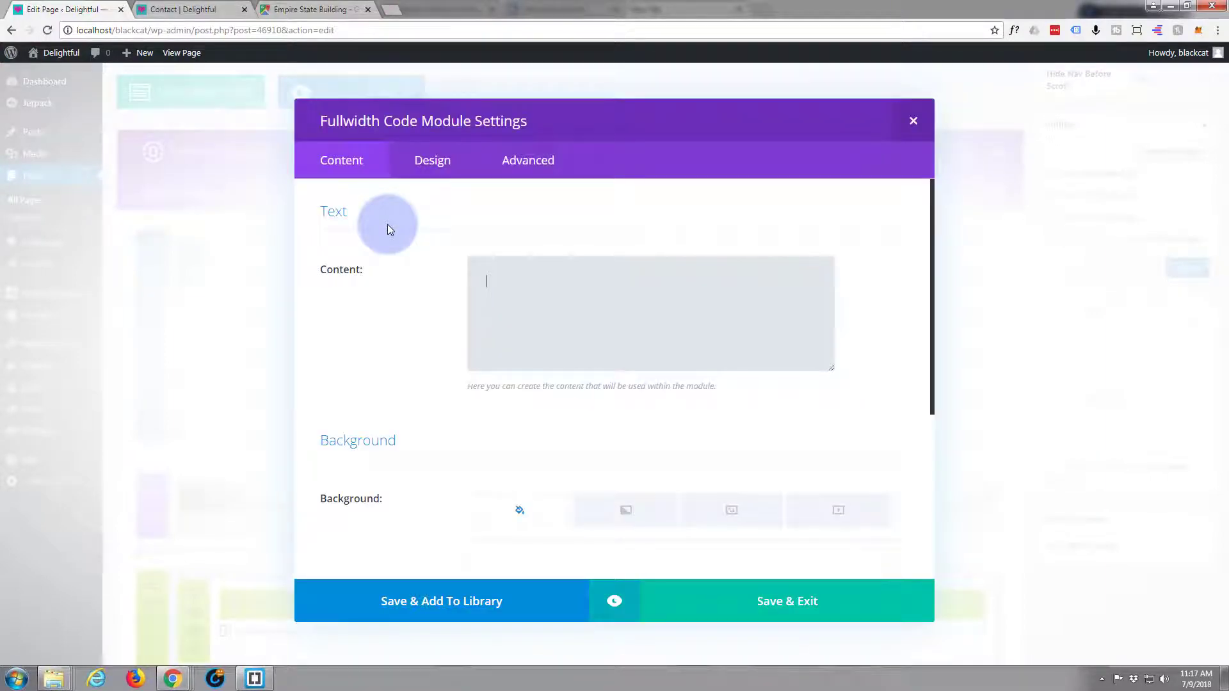
# Switch to Google Maps and bring up the map embedding options for the Empire State Building.
pyautogui.click(312, 12)
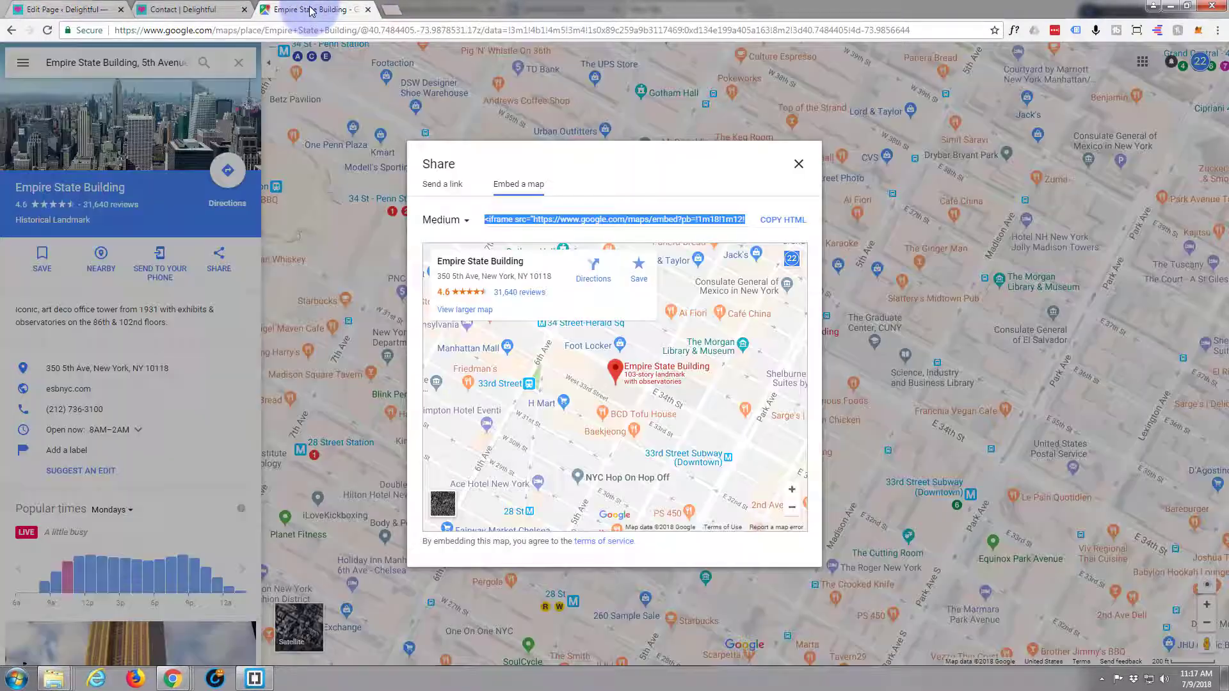
pyautogui.click(798, 164)
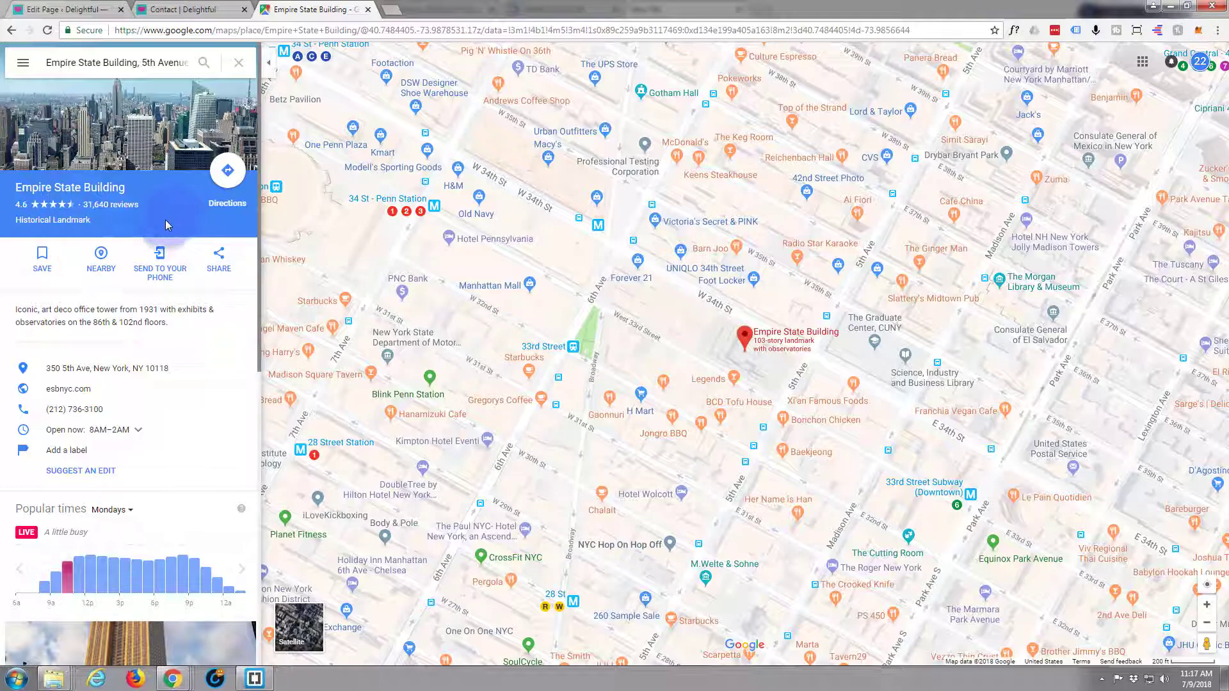
pyautogui.click(219, 260)
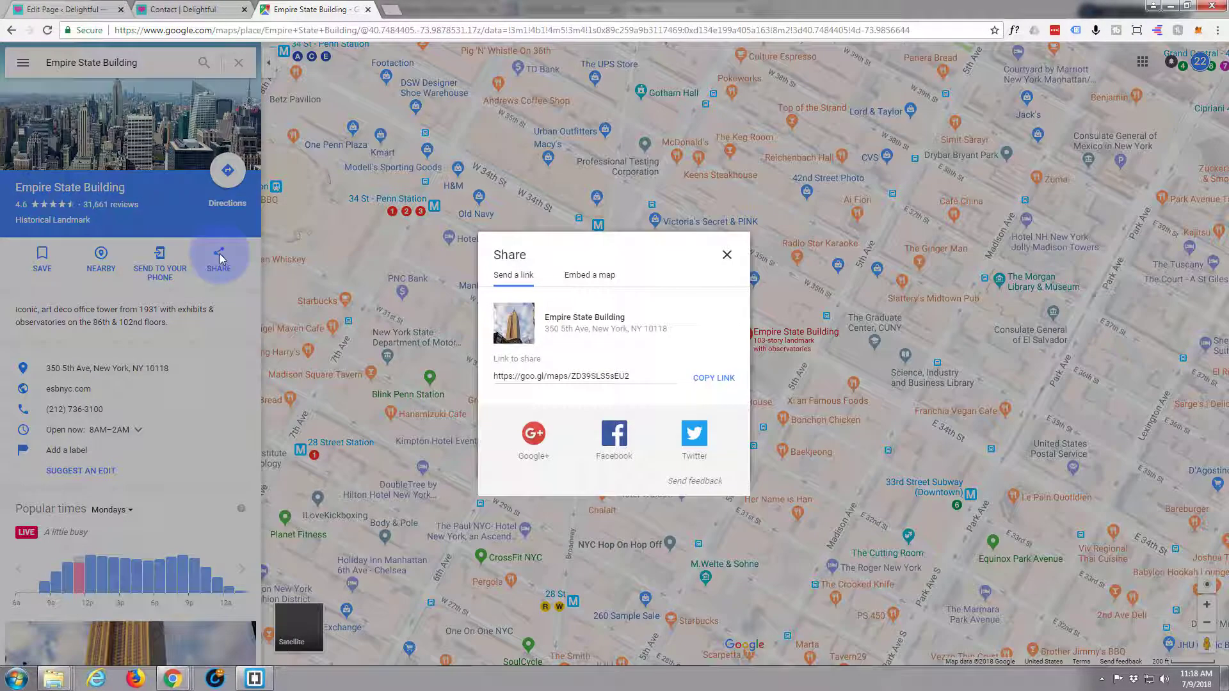
pyautogui.click(593, 276)
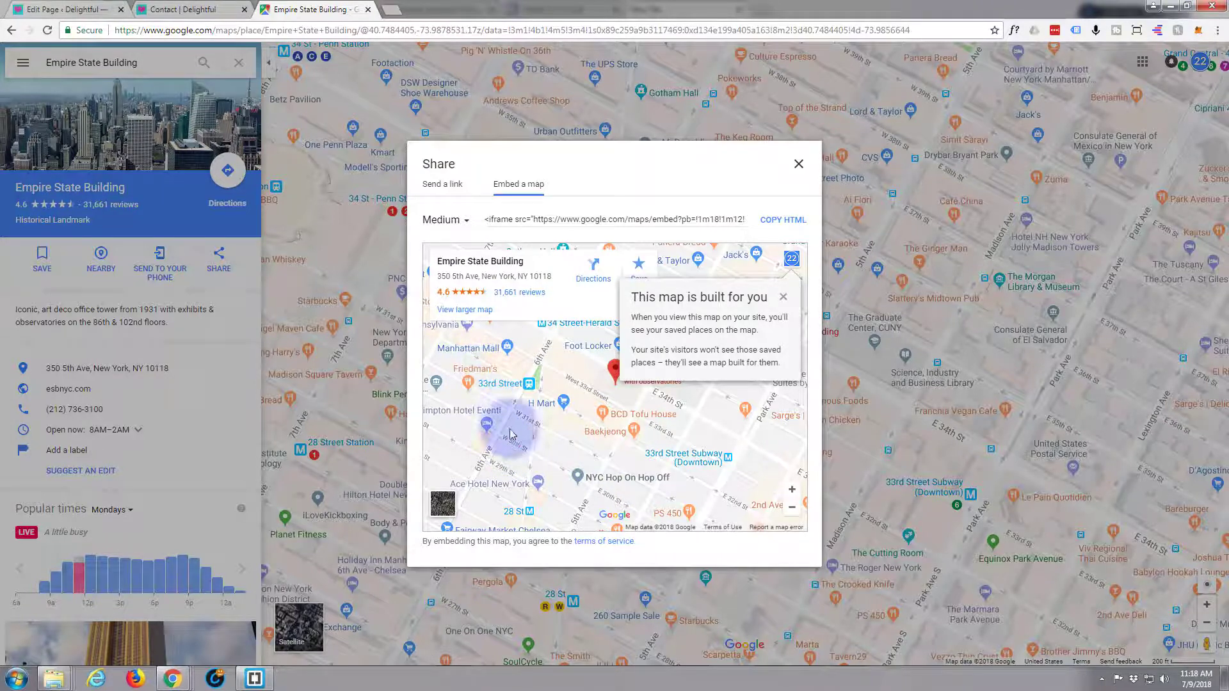
# Dismiss the notice on the map preview and copy the medium-size map's embed HTML.
pyautogui.scroll(-2, 521, 438)
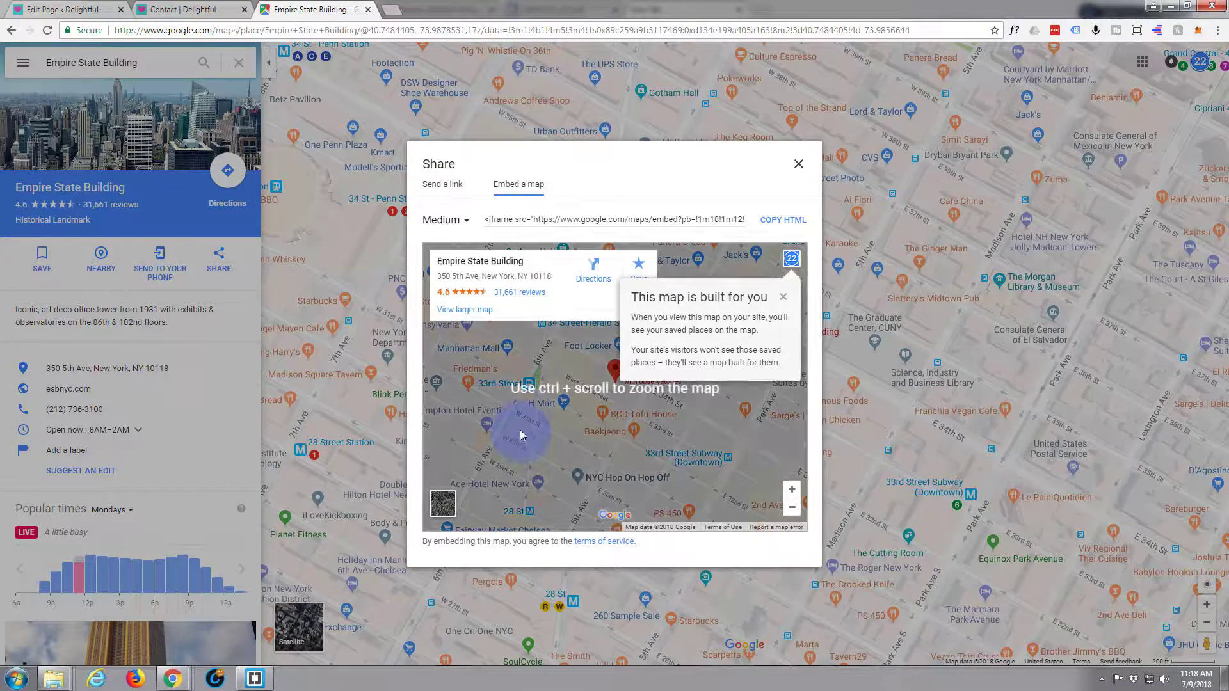
pyautogui.scroll(1, 535, 414)
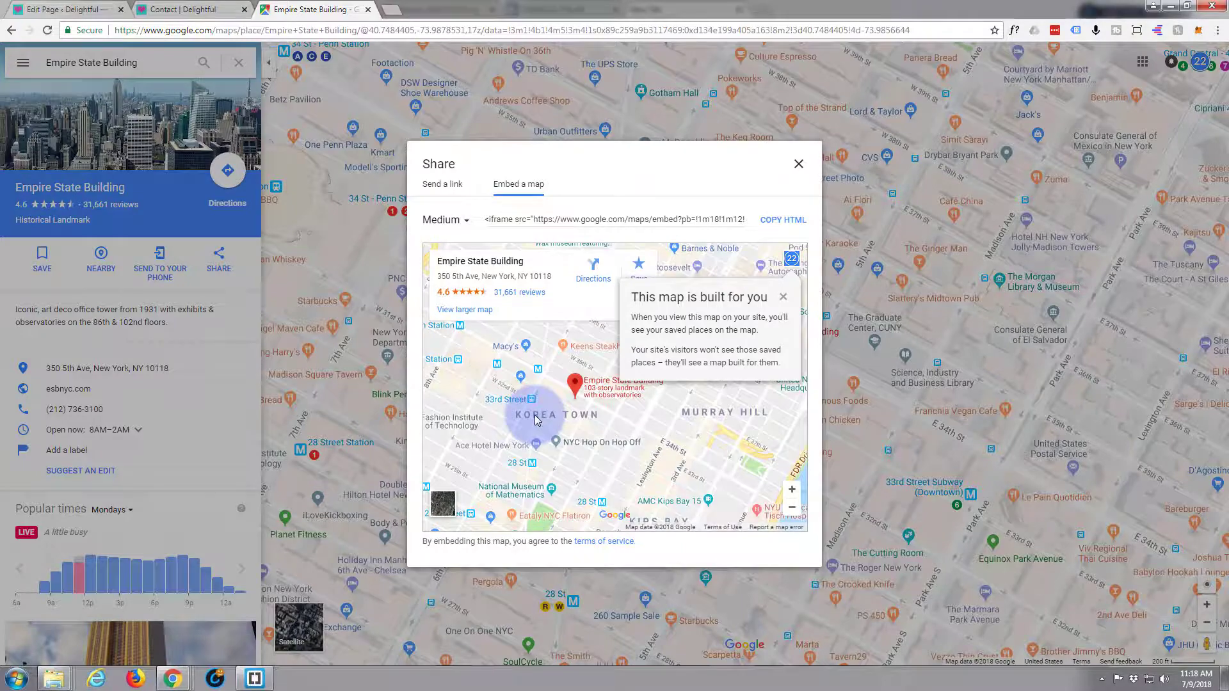
pyautogui.scroll(2, 535, 415)
pyautogui.scroll(-2, 535, 414)
pyautogui.scroll(-1, 535, 420)
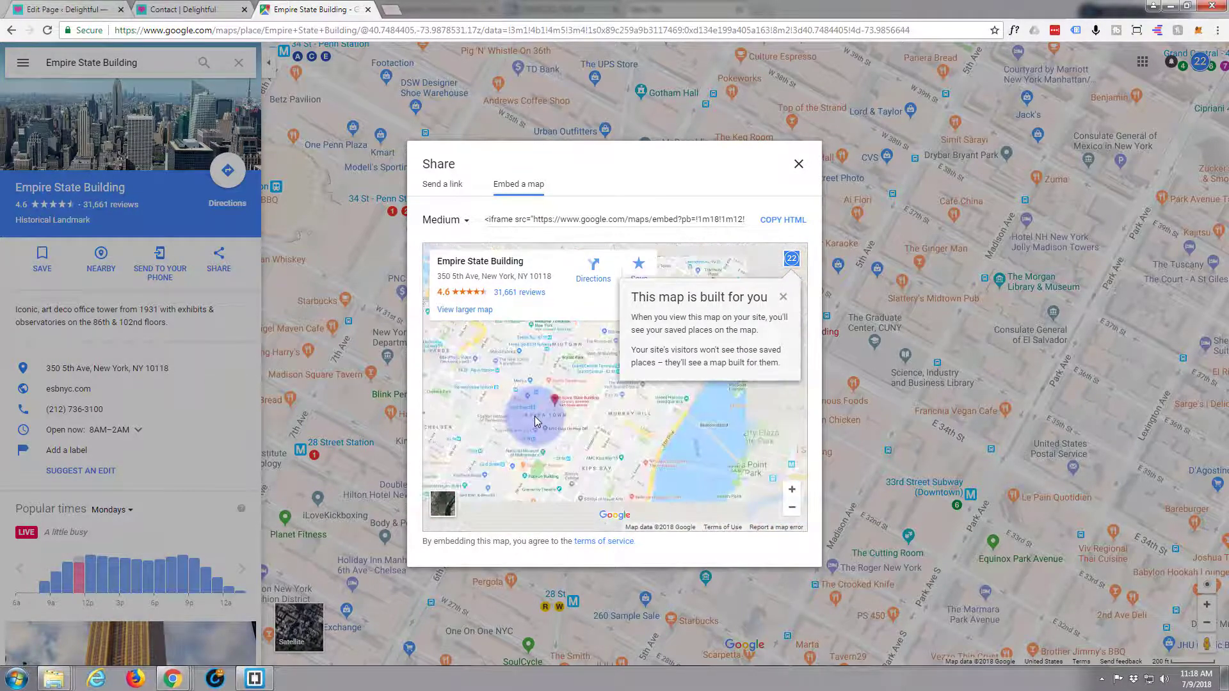
pyautogui.scroll(-1, 536, 420)
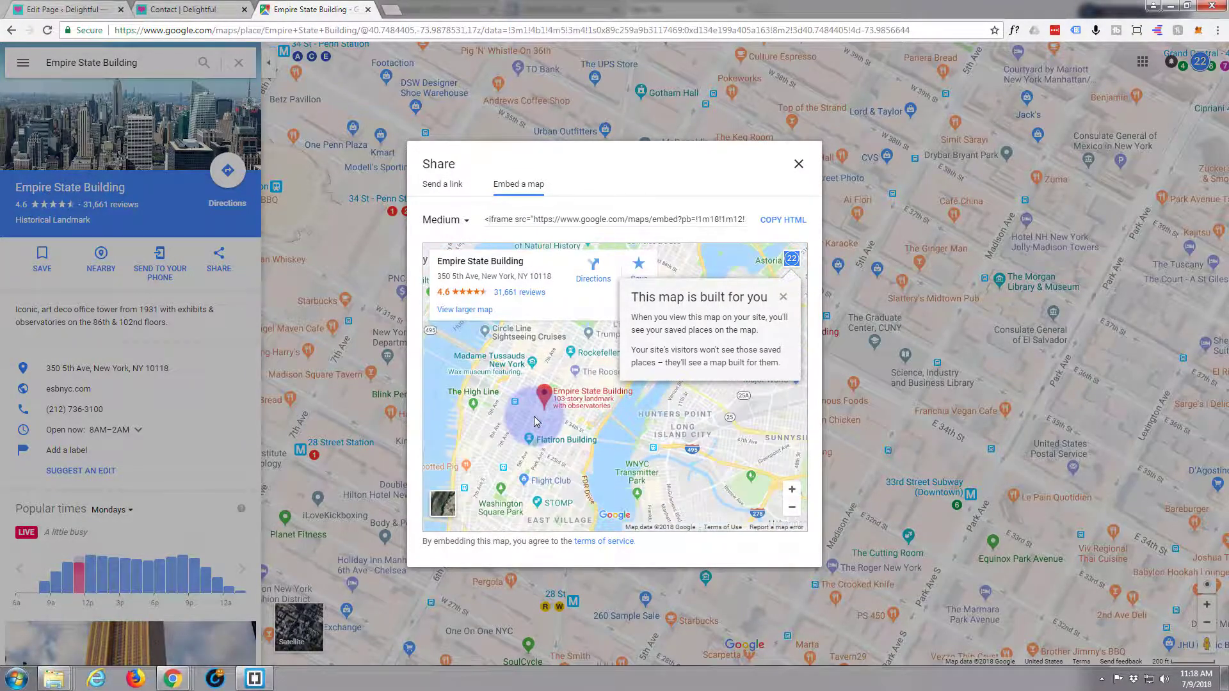
pyautogui.moveTo(545, 400); pyautogui.dragTo(613, 391)
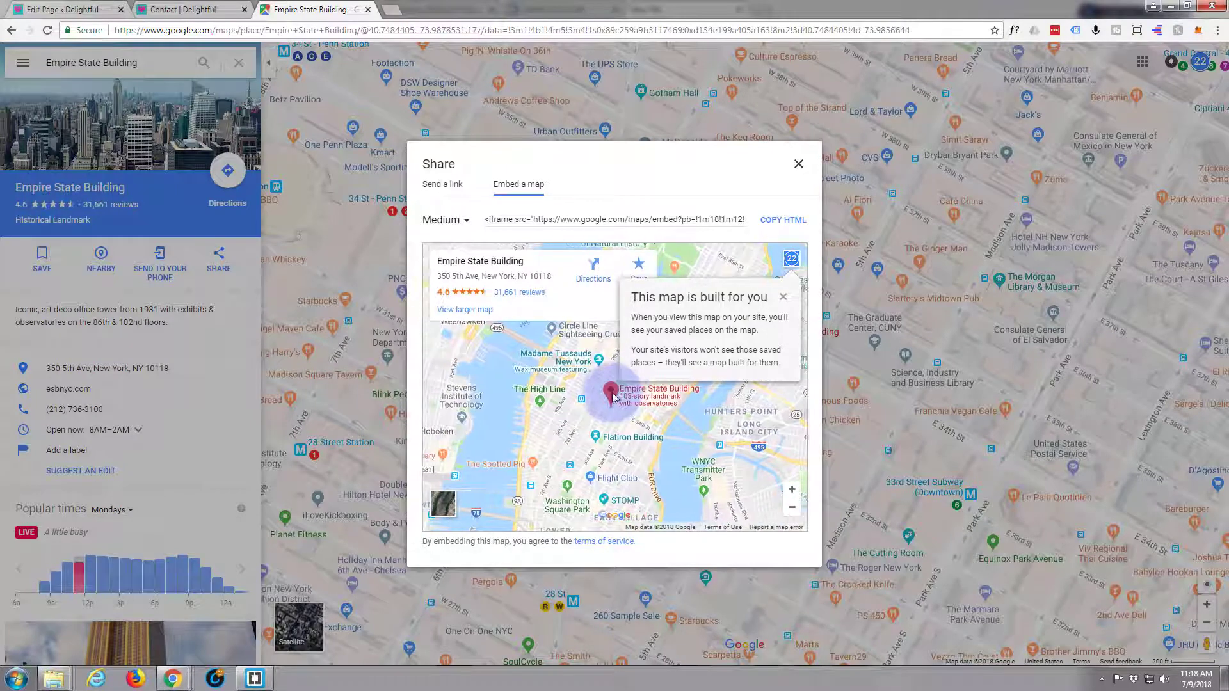
pyautogui.click(783, 296)
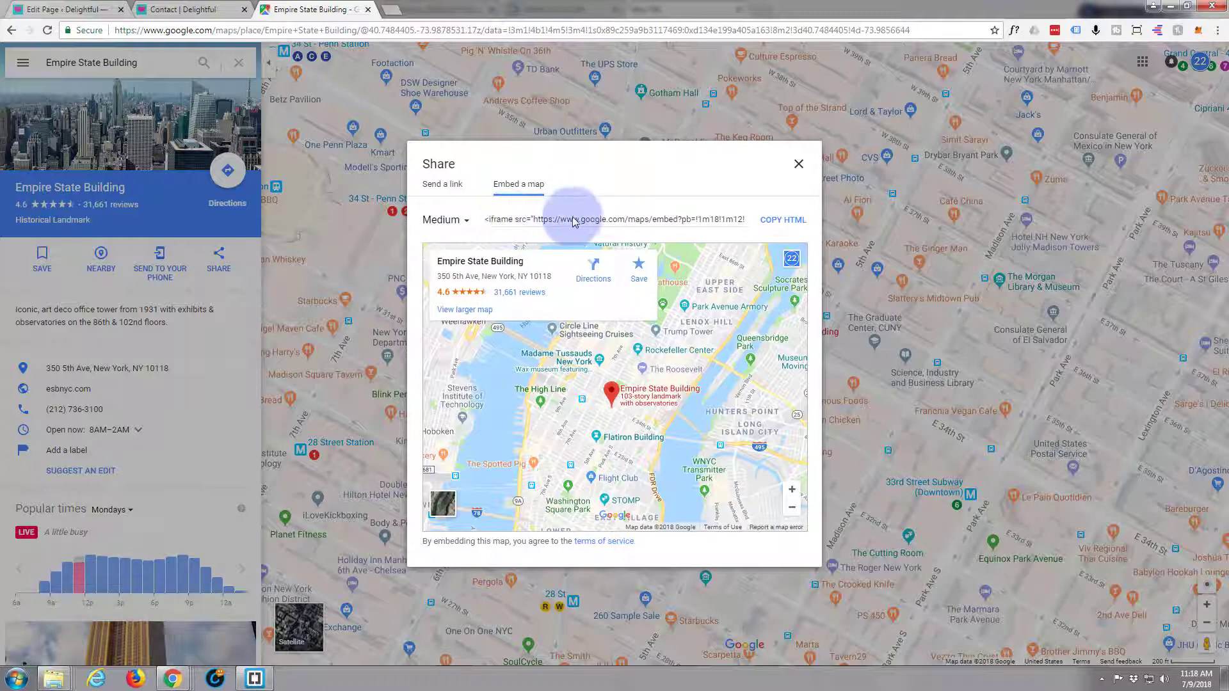
pyautogui.click(786, 220)
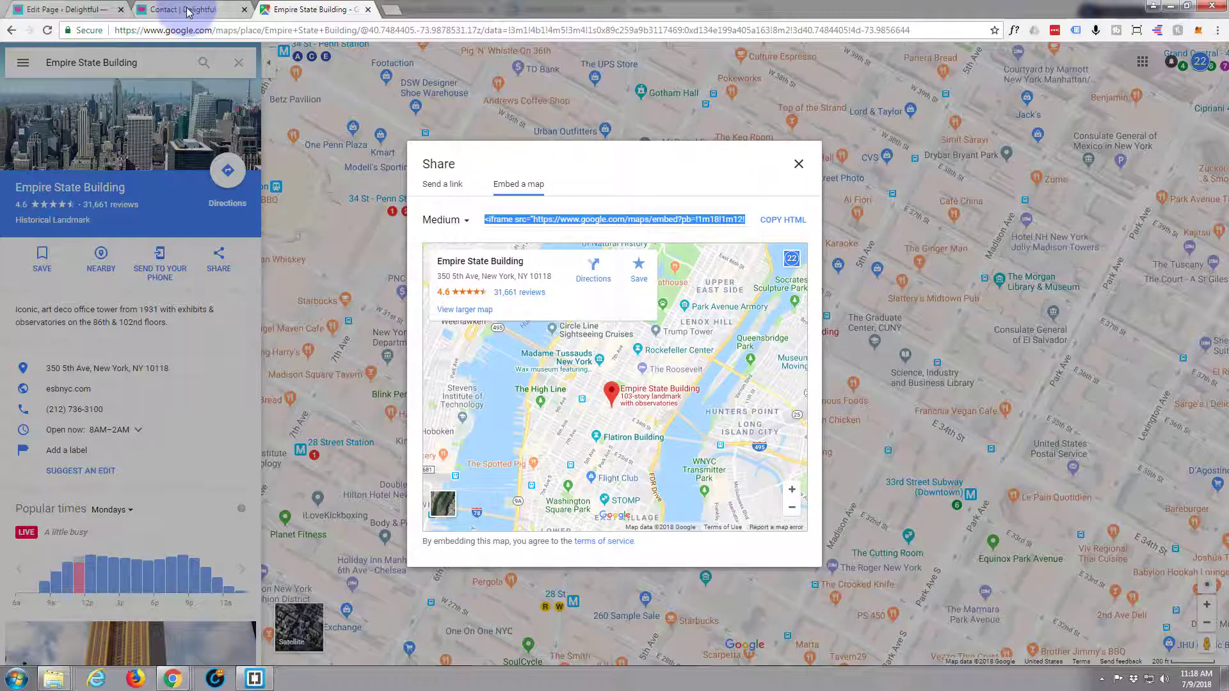
# Return to the page editor, paste the Google Maps iframe code as the Fullwidth Code module's content and save the module.
pyautogui.click(76, 13)
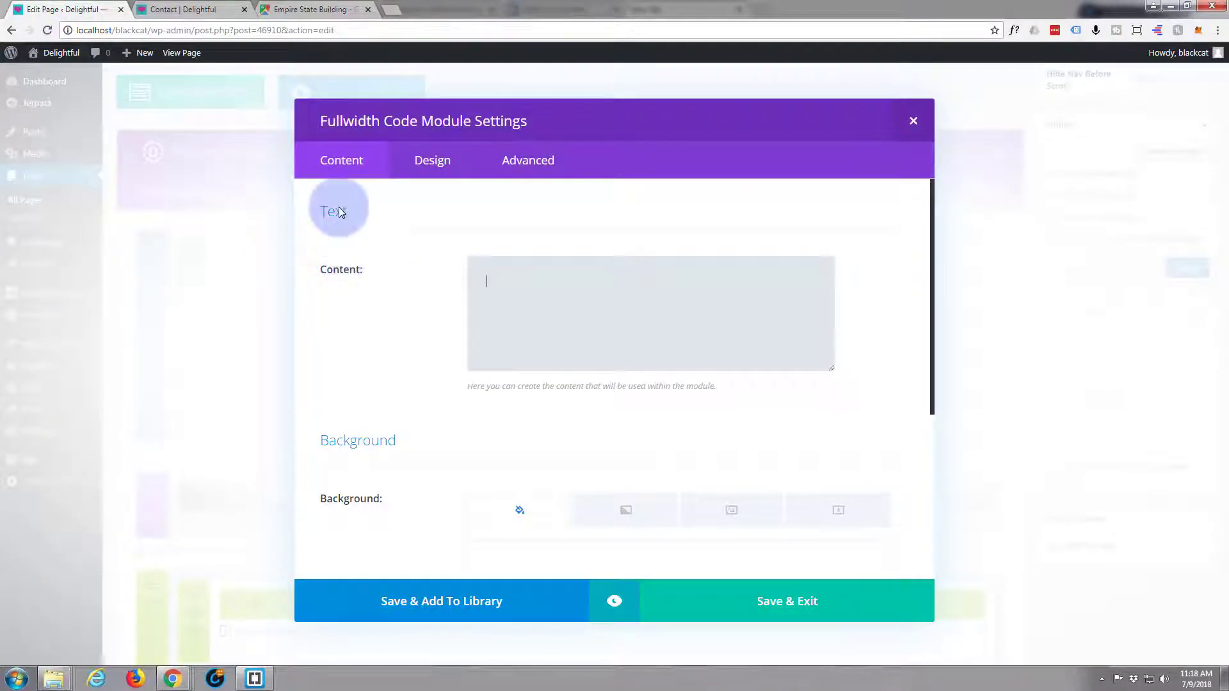
pyautogui.click(509, 274)
pyautogui.hotkey('ctrl', 'v')
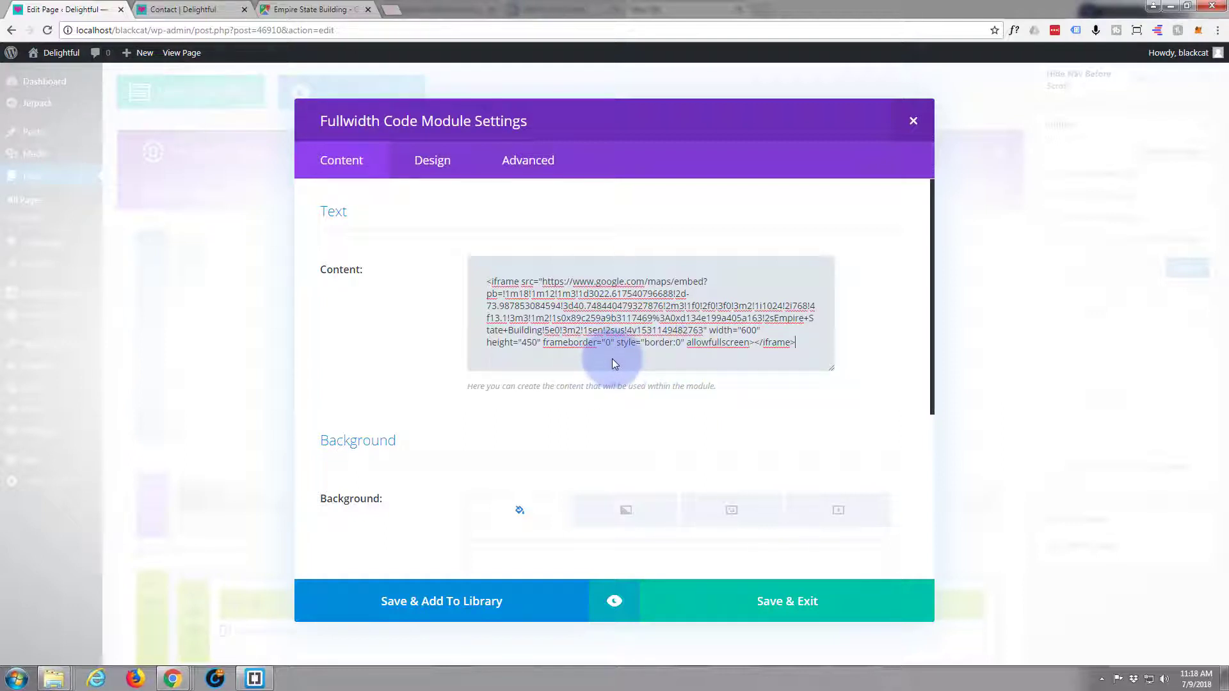
pyautogui.click(769, 601)
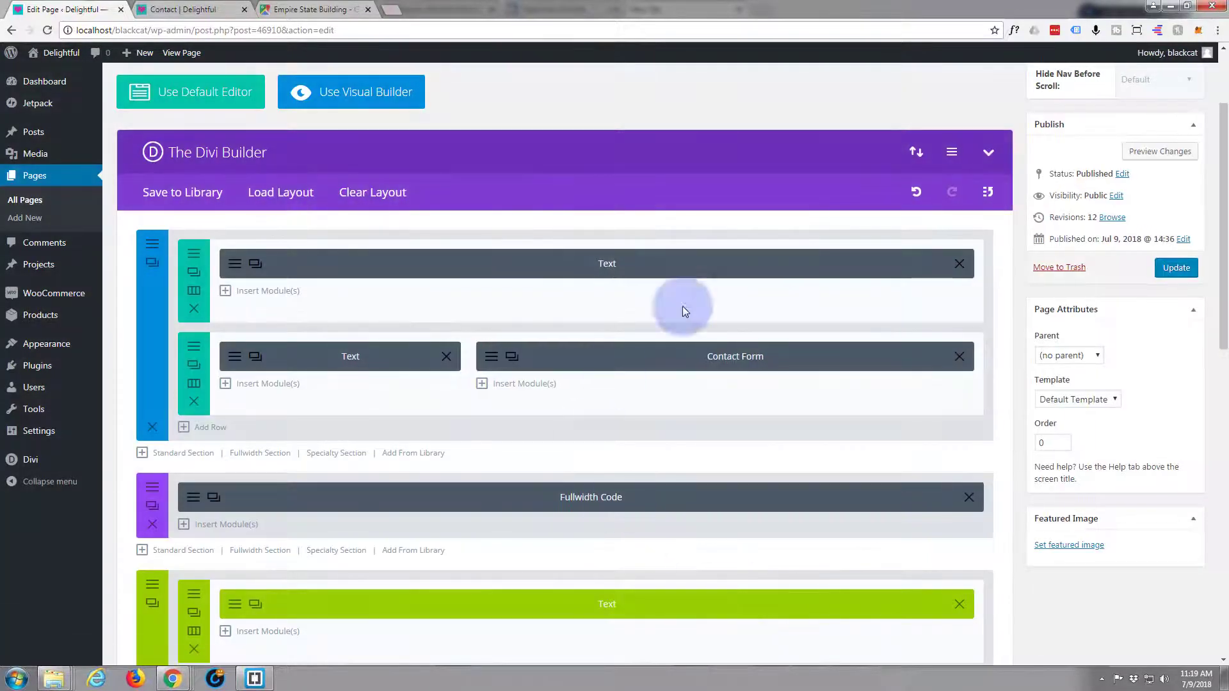
# Update the Contact page and open its preview.
pyautogui.click(1182, 271)
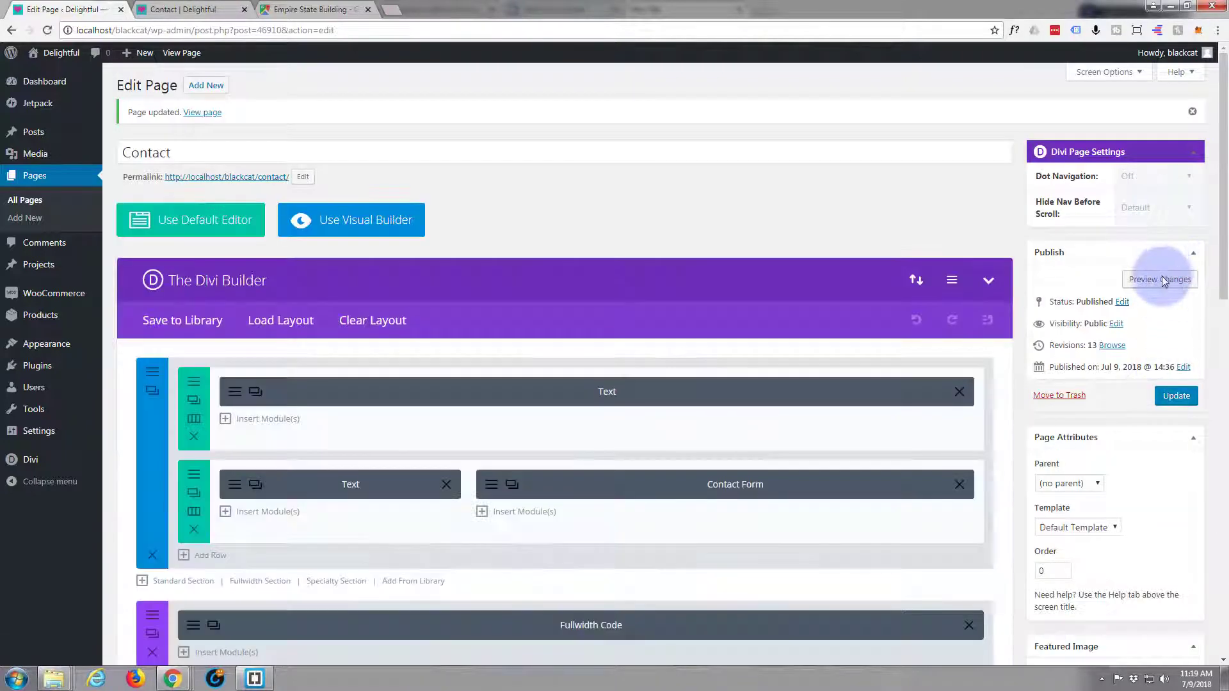
pyautogui.click(1161, 279)
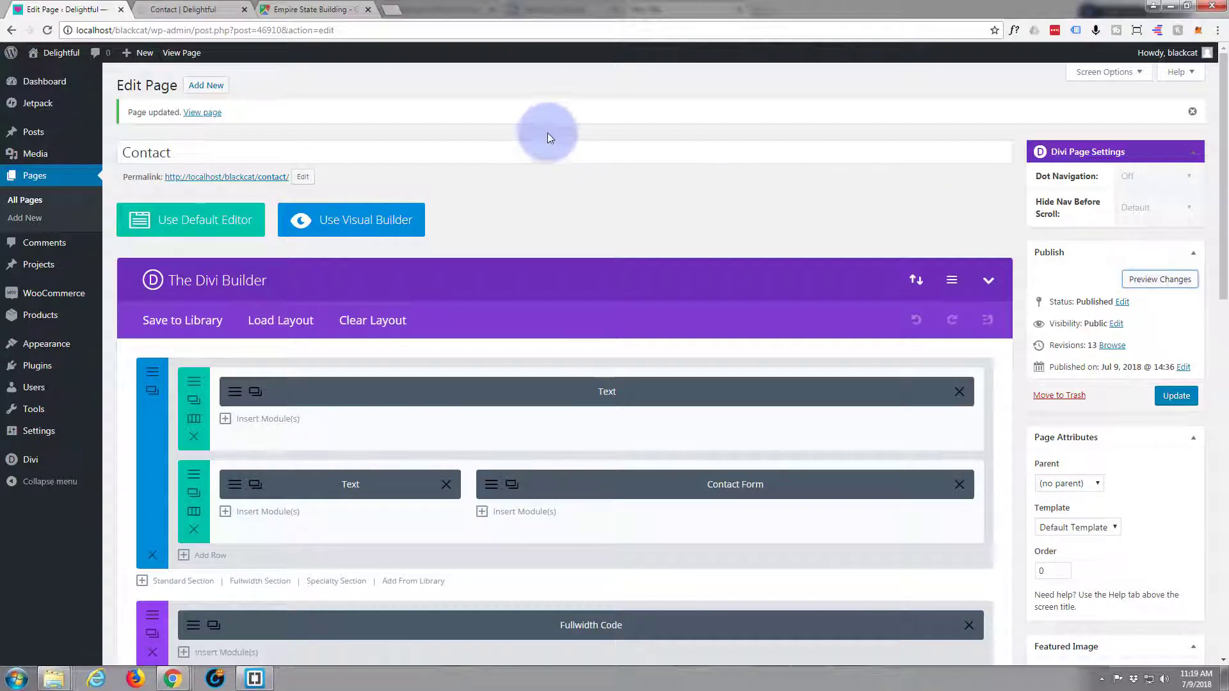
pyautogui.click(208, 9)
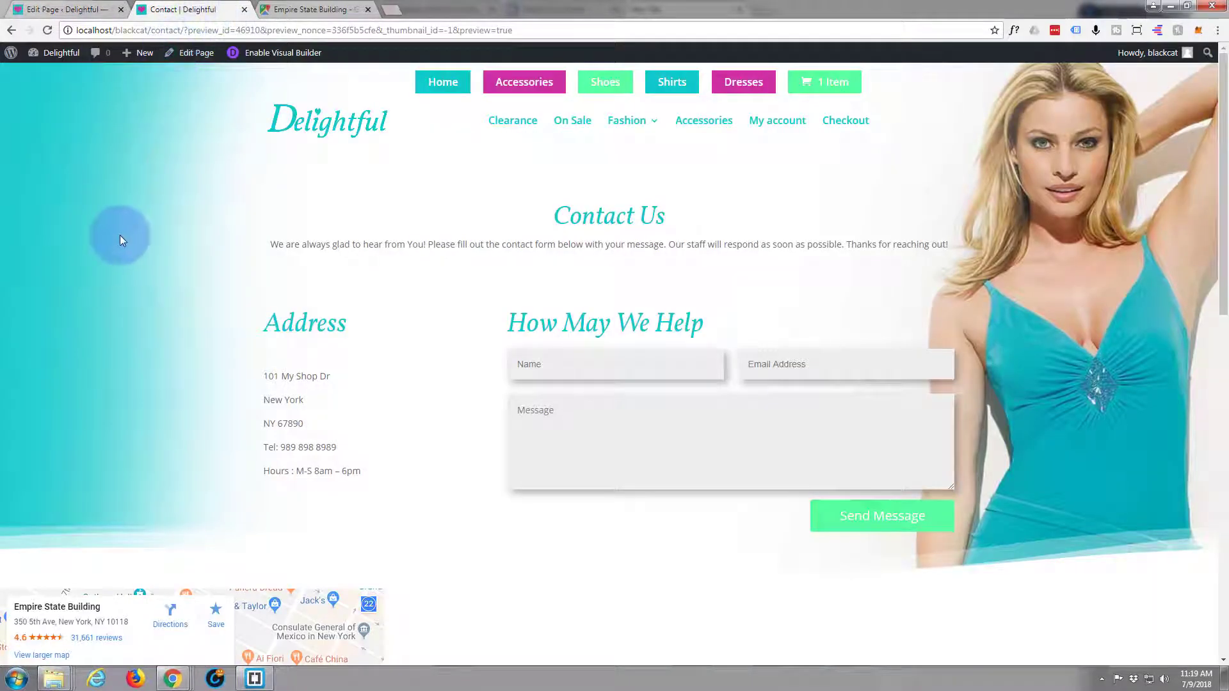
# Examine the embedded map's width, placement and scroll and zoom behaviour on the Contact page preview.
pyautogui.scroll(-4, 124, 235)
pyautogui.scroll(-1, 124, 232)
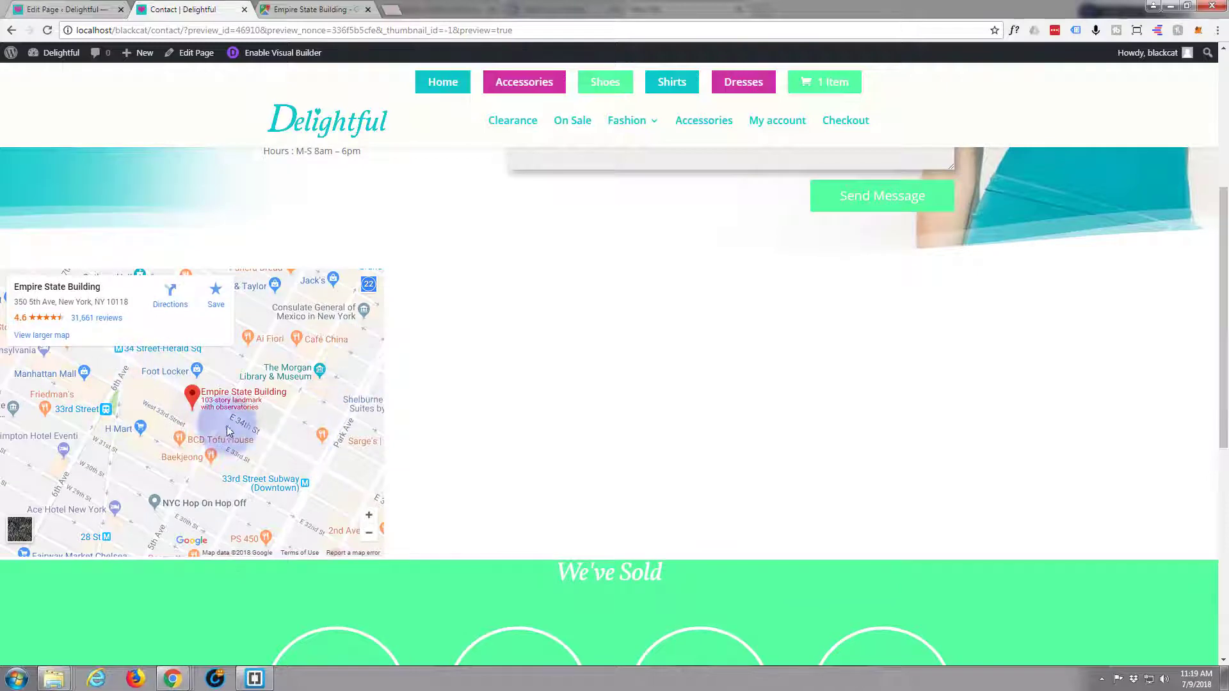
pyautogui.scroll(2, 427, 430)
pyautogui.scroll(-2, 430, 428)
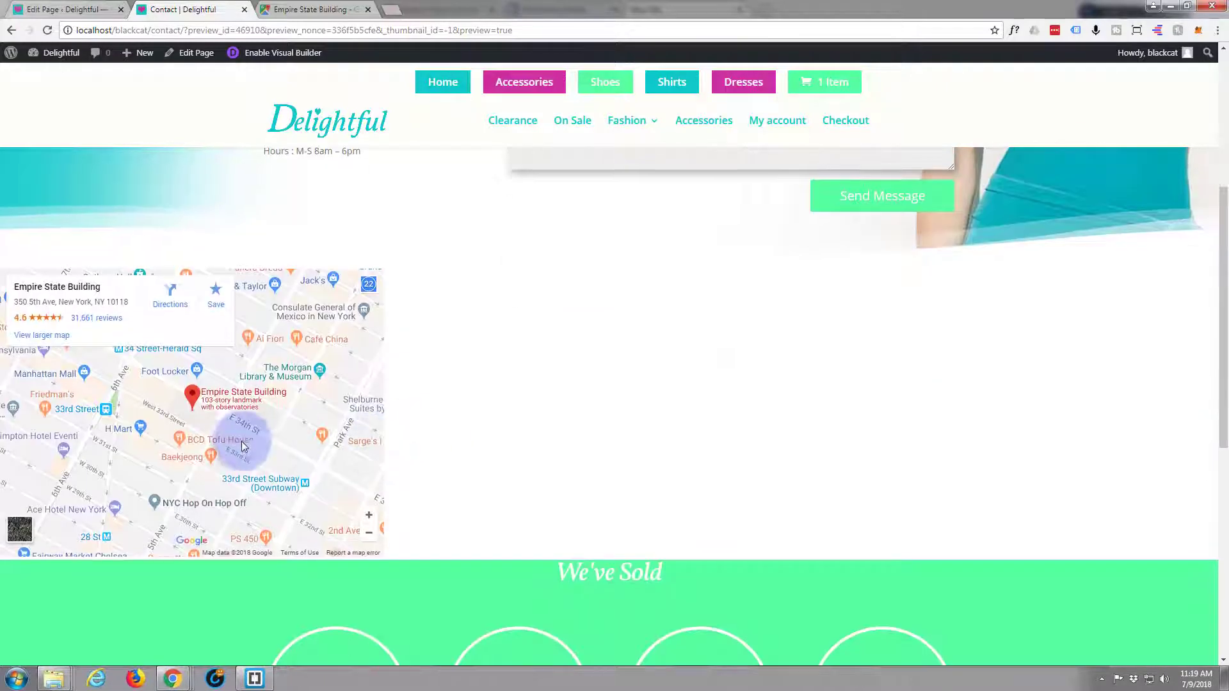
pyautogui.click(122, 454)
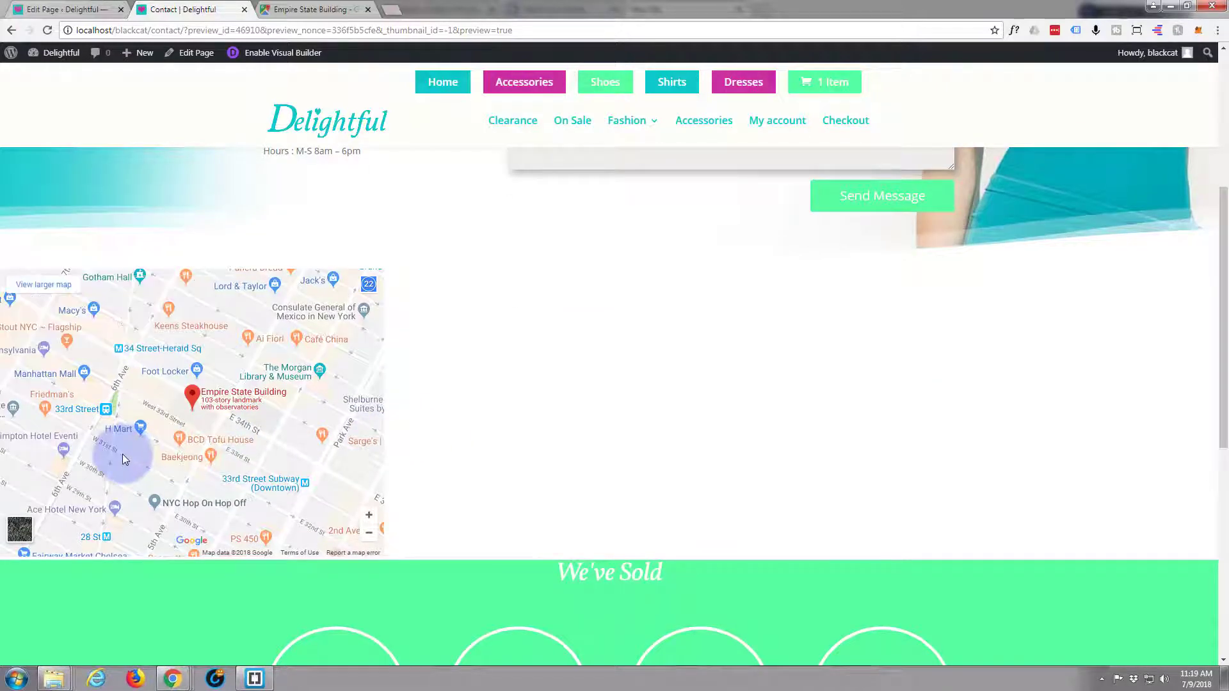
pyautogui.scroll(2, 122, 456)
pyautogui.scroll(-1, 122, 456)
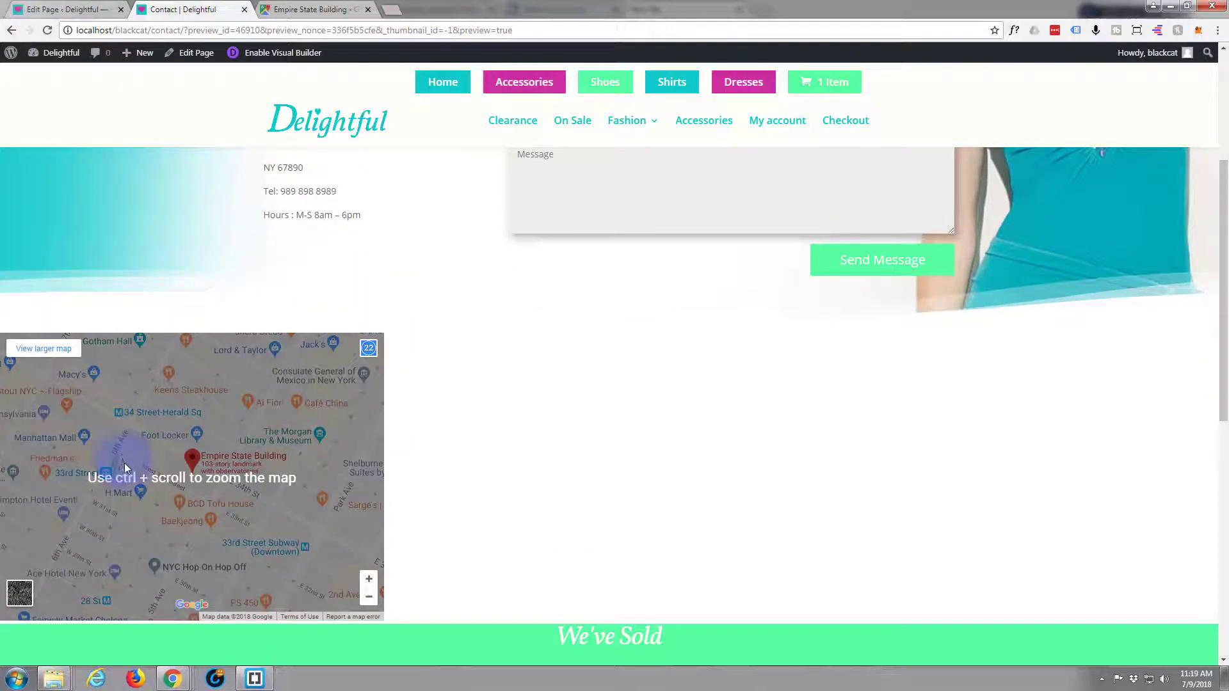
pyautogui.scroll(-1, 125, 463)
pyautogui.scroll(1, 128, 465)
pyautogui.scroll(-1, 128, 463)
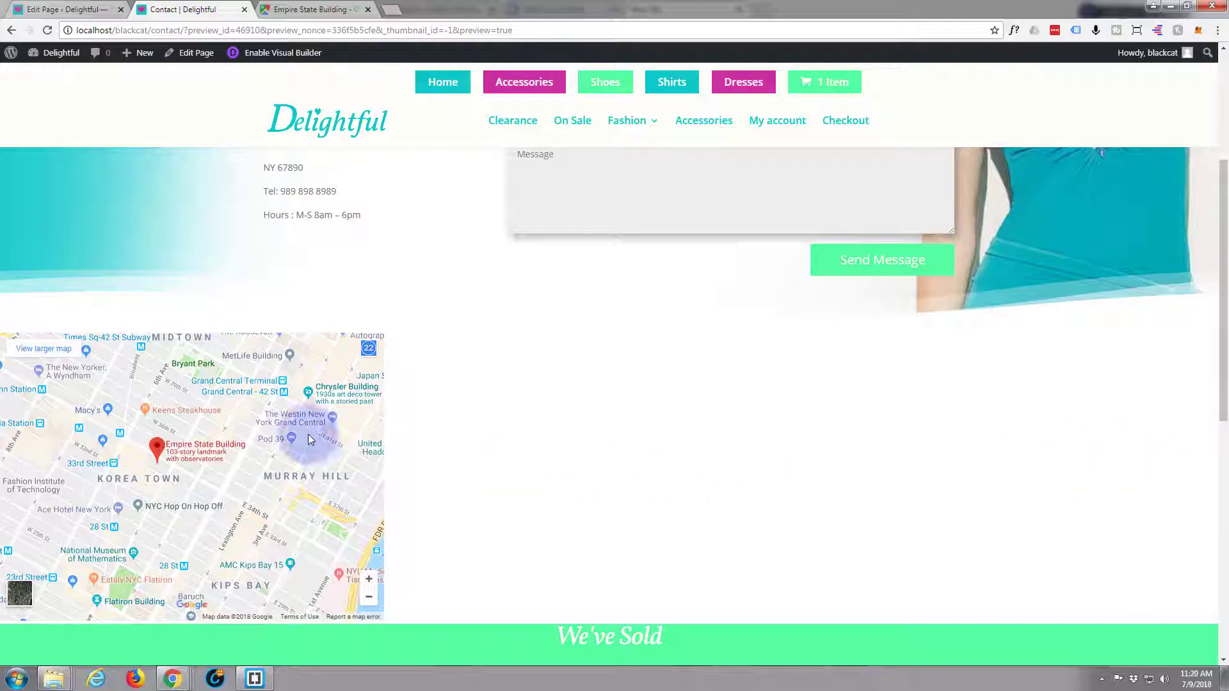
pyautogui.scroll(1, 234, 470)
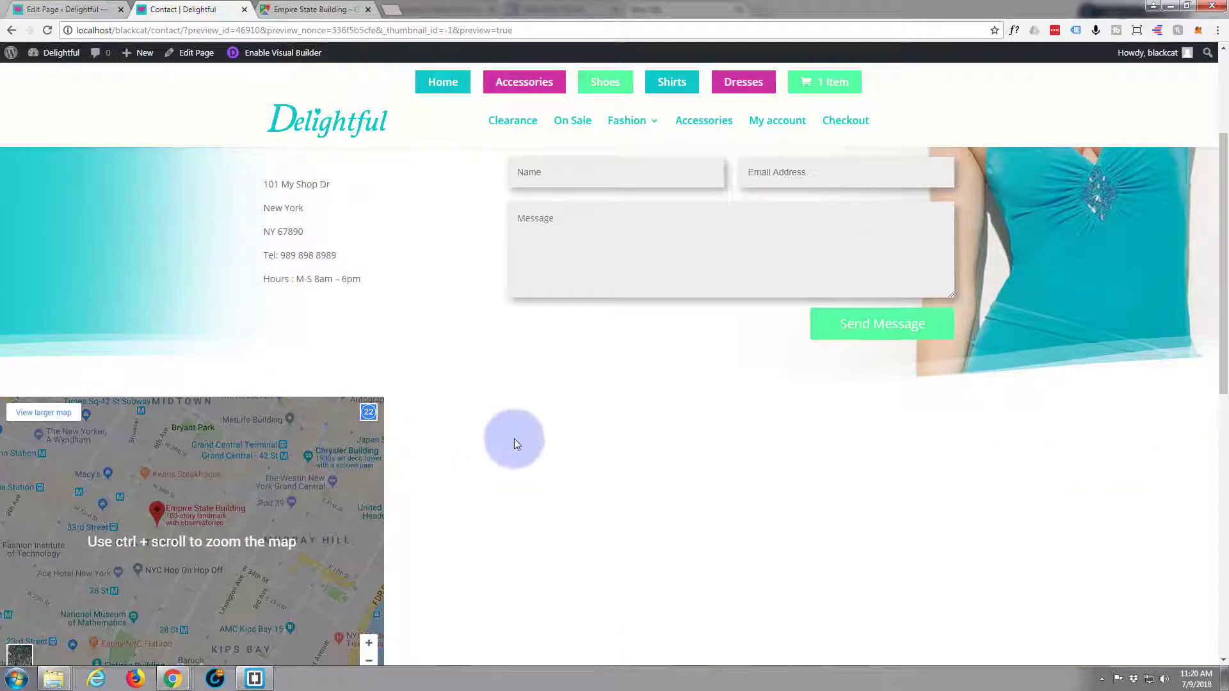
# Return to the page editor, set the map iframe's width to 100% and height to 600 in the Fullwidth Code module, and save the module.
pyautogui.scroll(2, 515, 439)
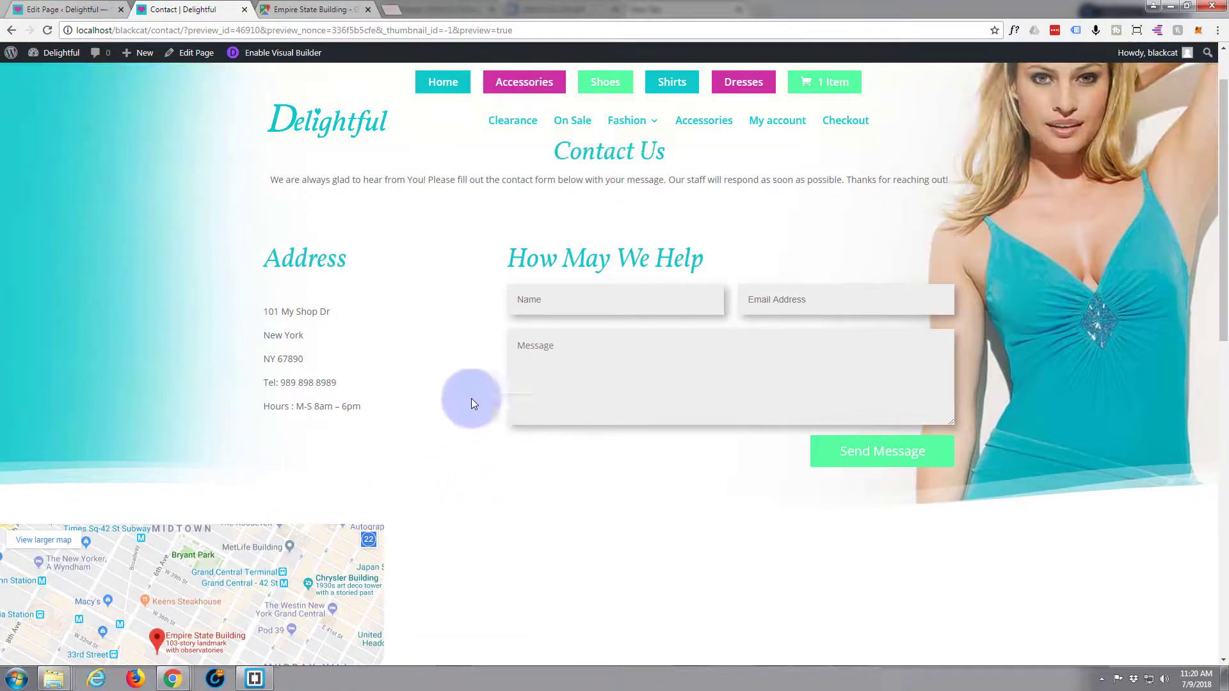
pyautogui.click(54, 8)
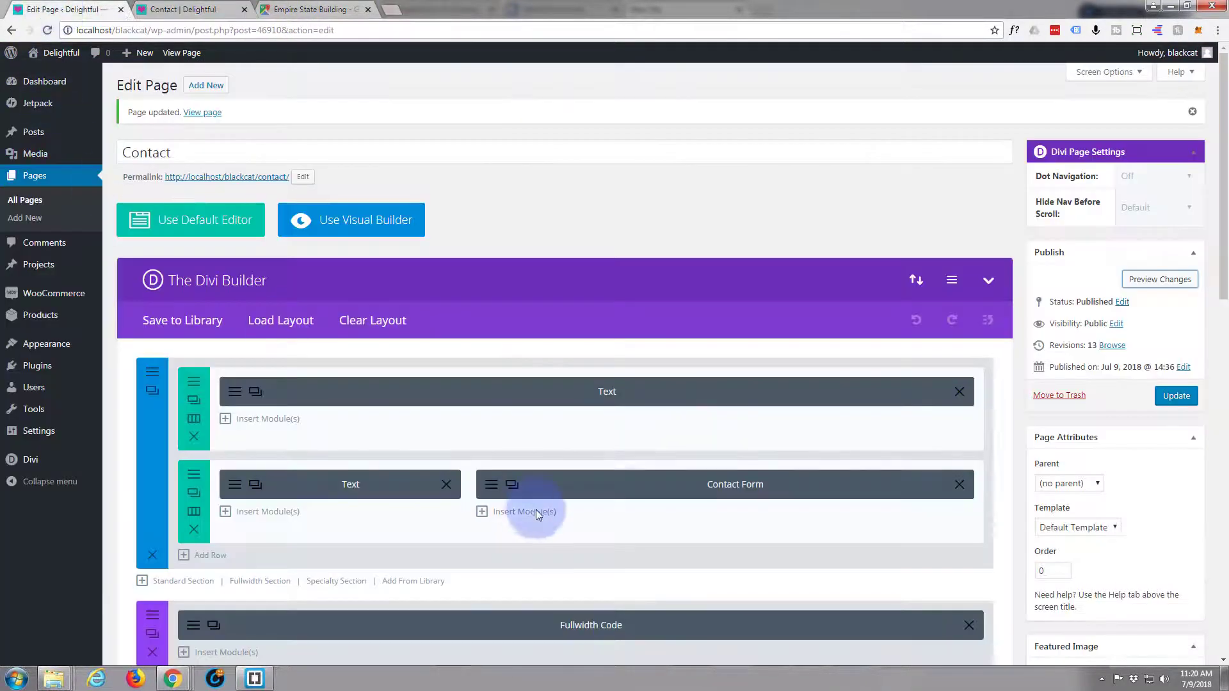
pyautogui.scroll(-3, 523, 506)
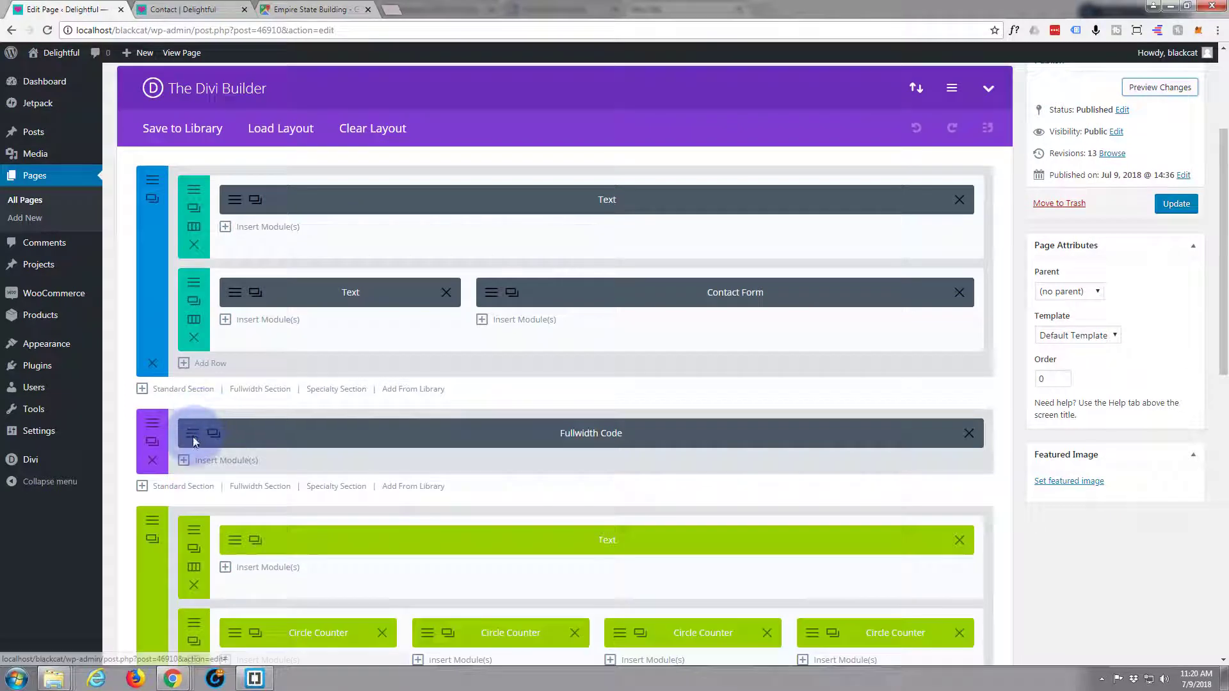
pyautogui.click(193, 436)
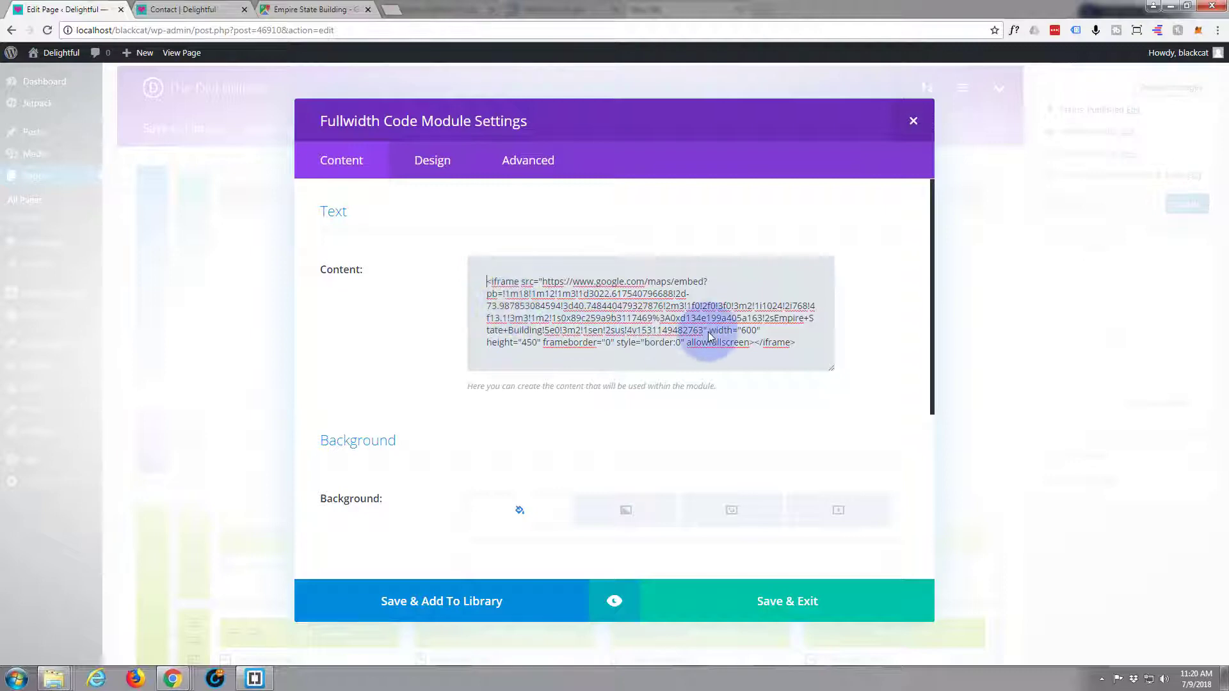
pyautogui.doubleClick(743, 330)
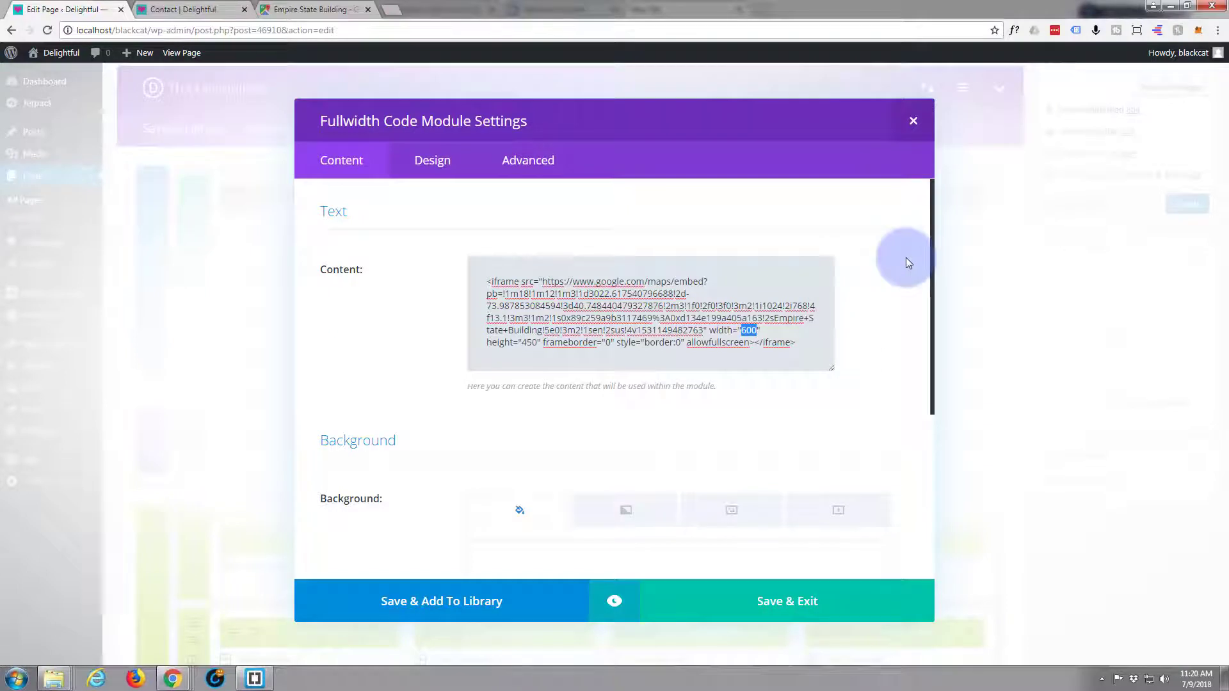
pyautogui.write('100')
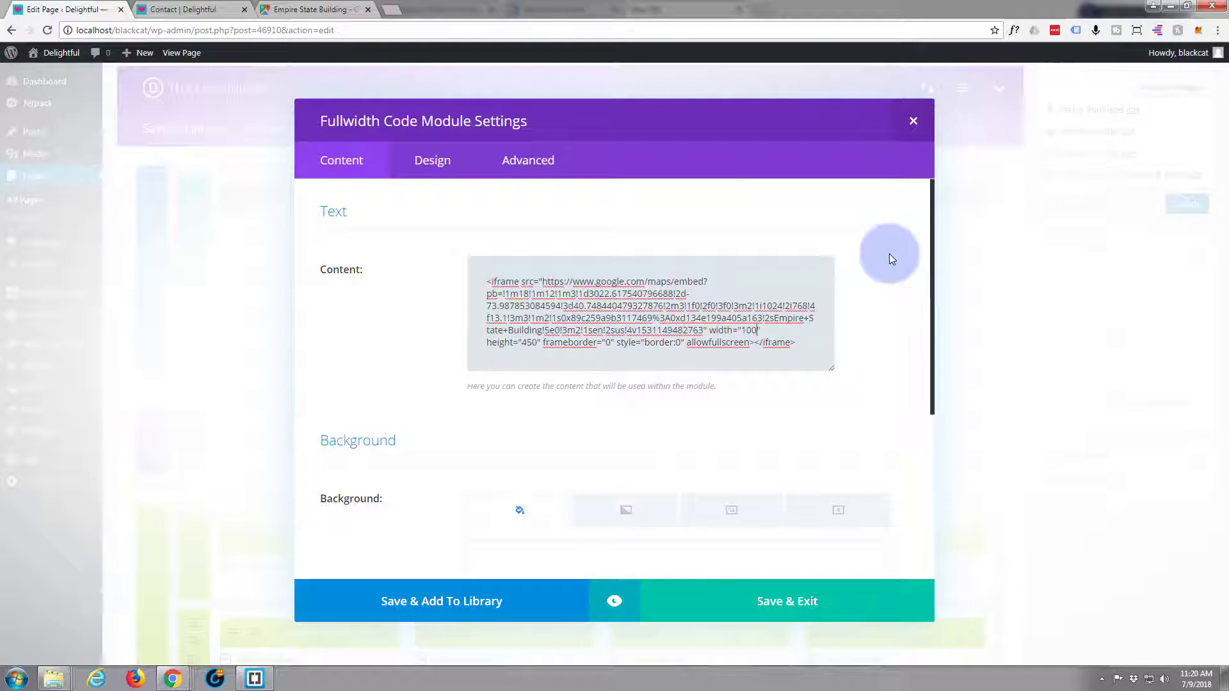
pyautogui.write('%')
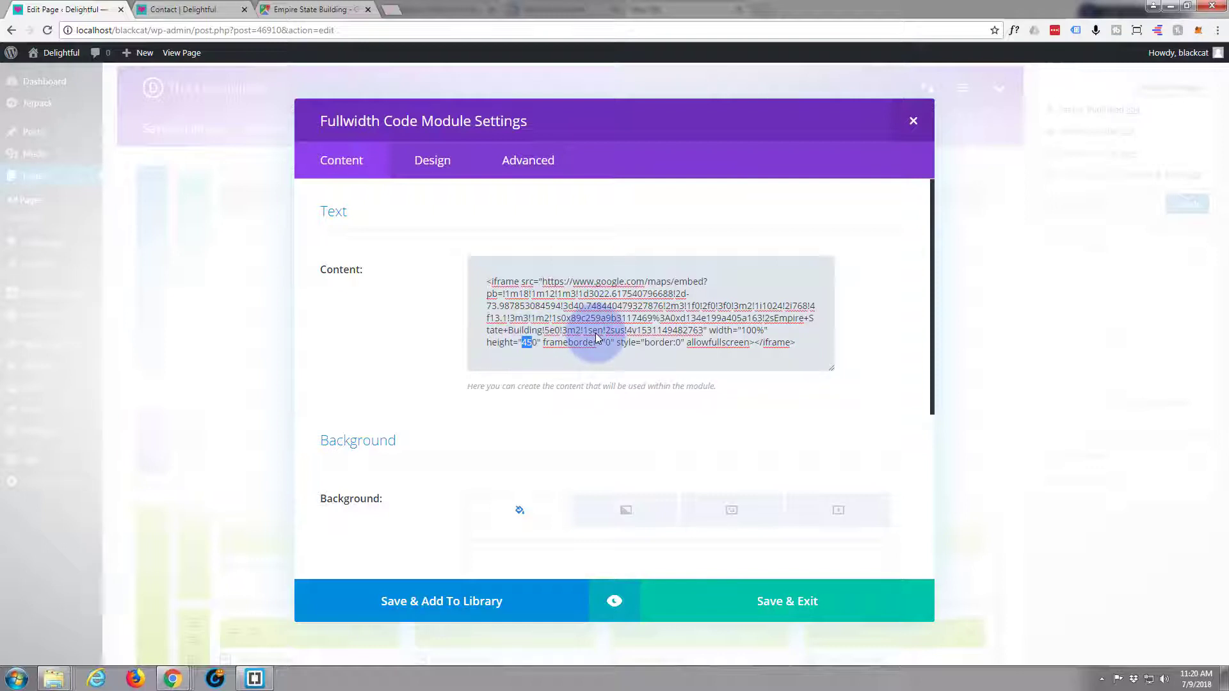
pyautogui.write('60')
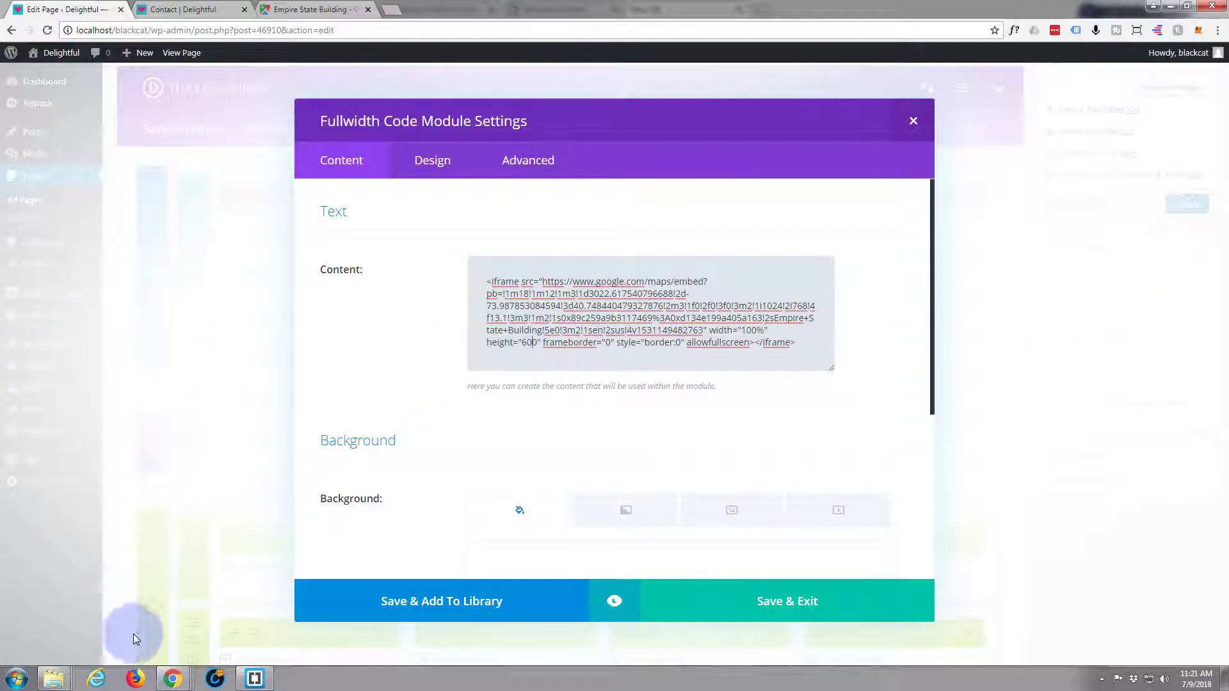
pyautogui.click(812, 599)
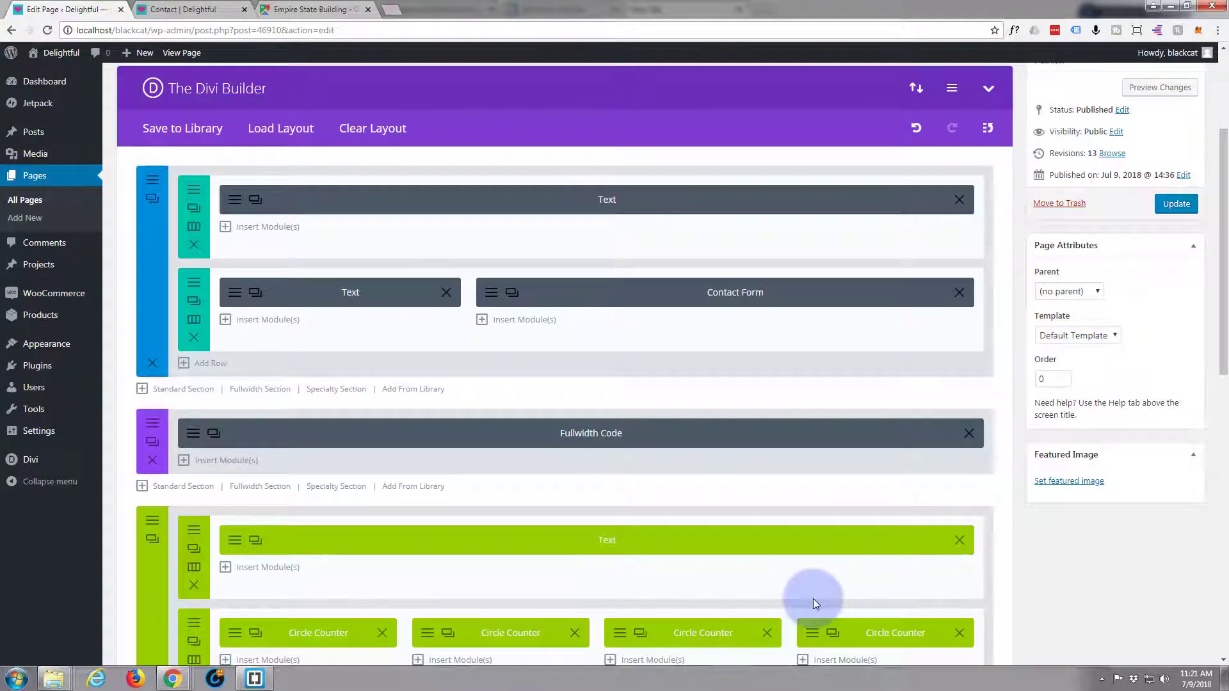
# Update the Contact page and bring up its preview.
pyautogui.click(1176, 204)
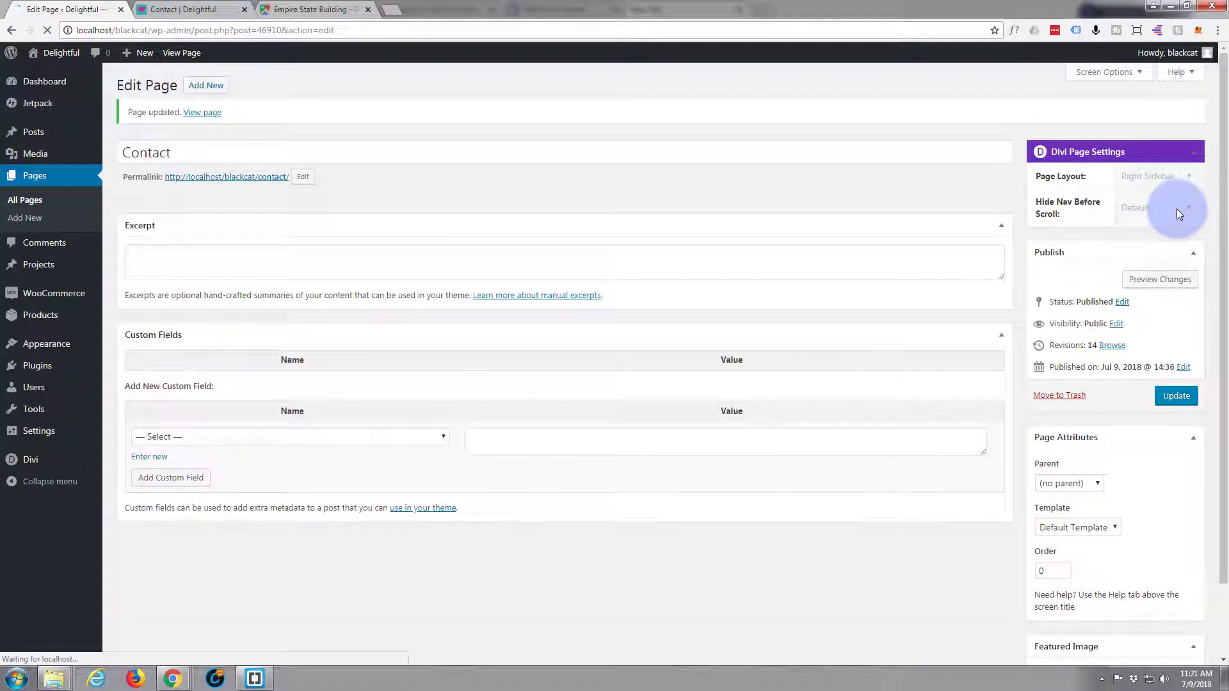
pyautogui.click(1177, 210)
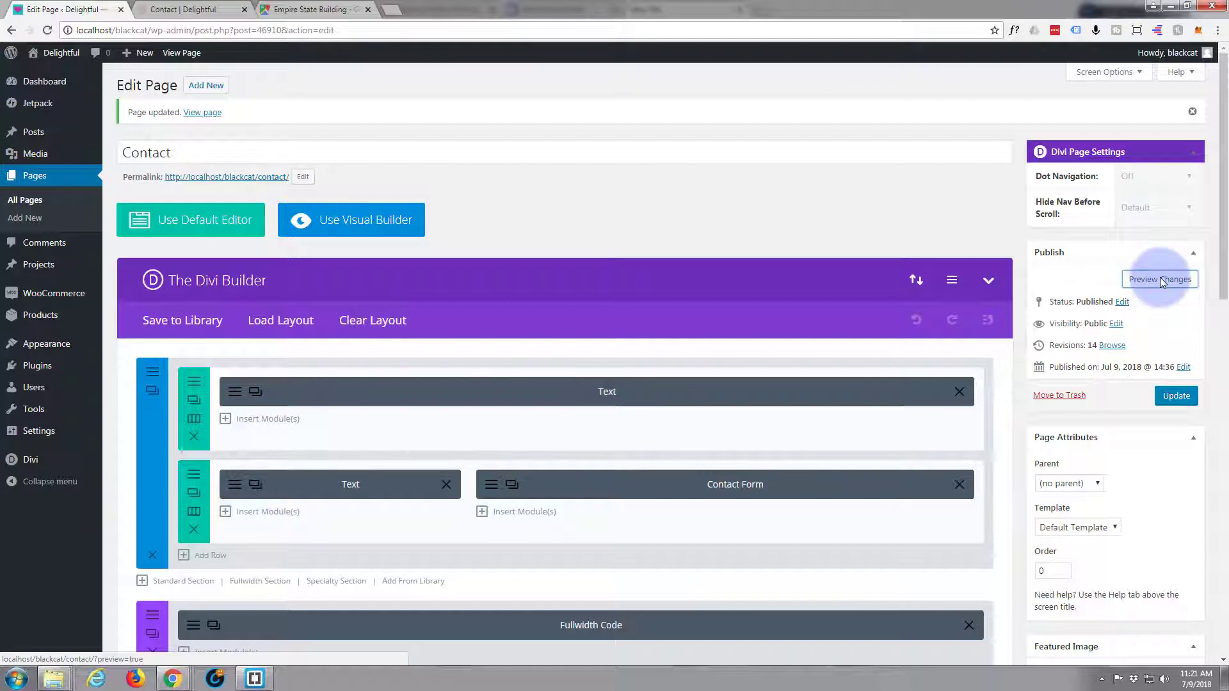
pyautogui.click(186, 10)
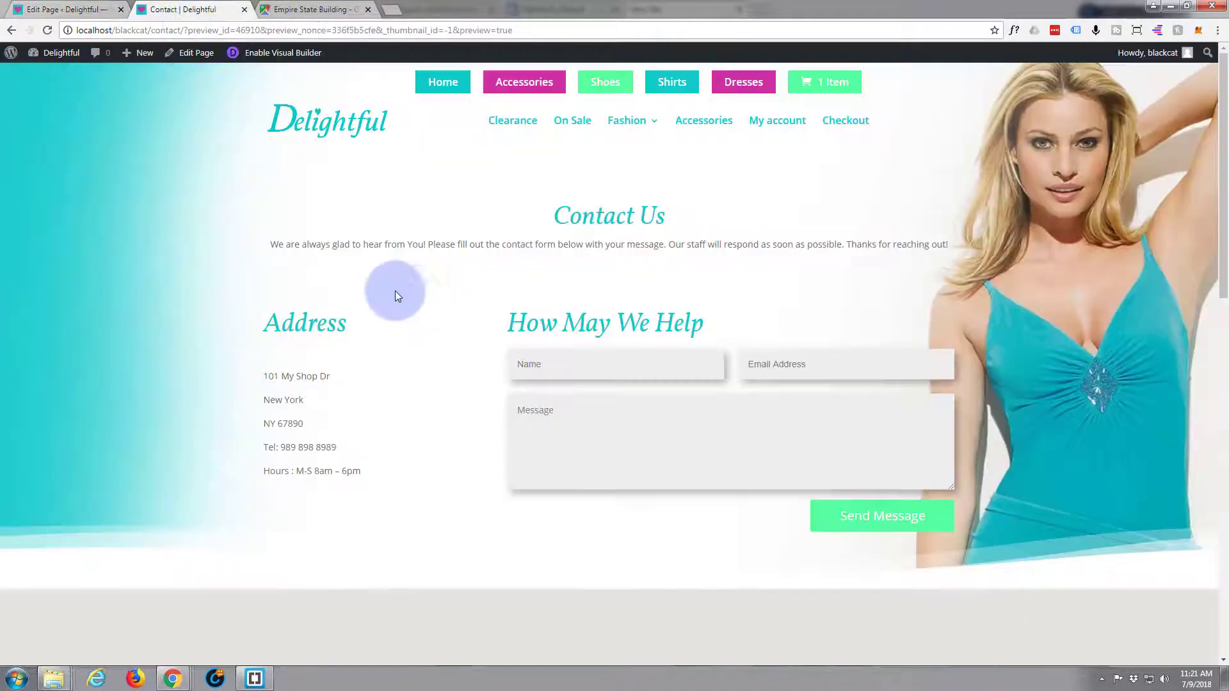
# Examine the resized map's width and height and the gap between it and the neighbouring sections on the Contact page preview.
pyautogui.scroll(-6, 366, 278)
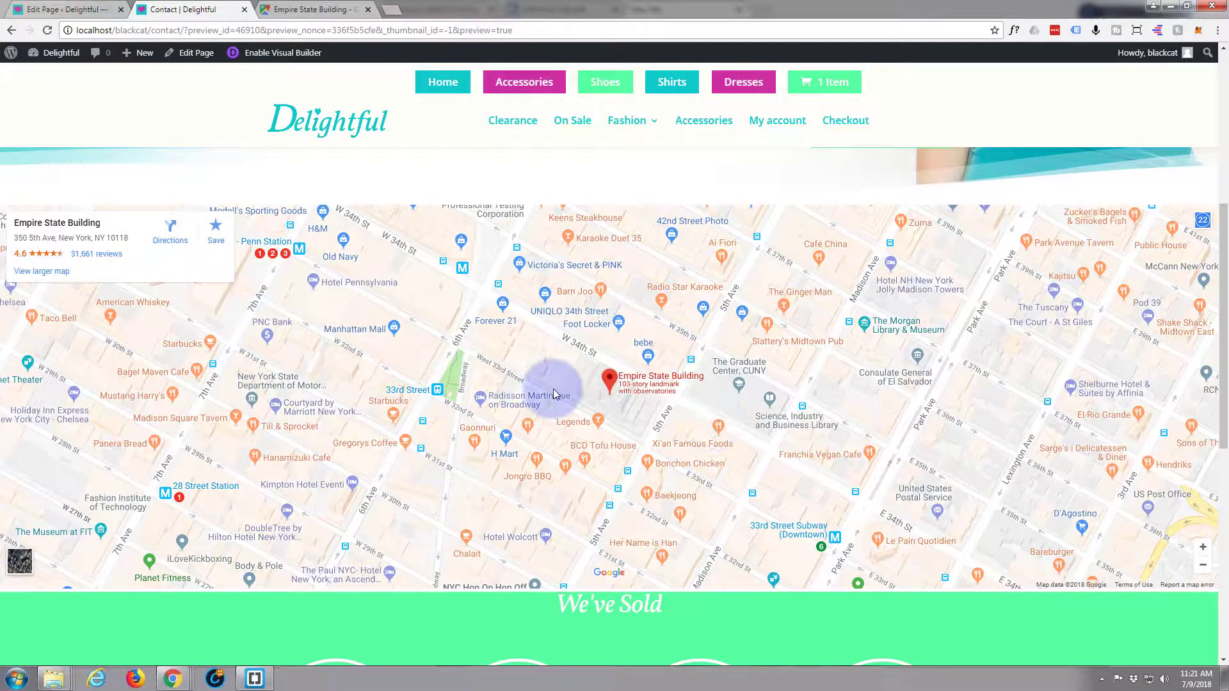
pyautogui.scroll(2, 508, 405)
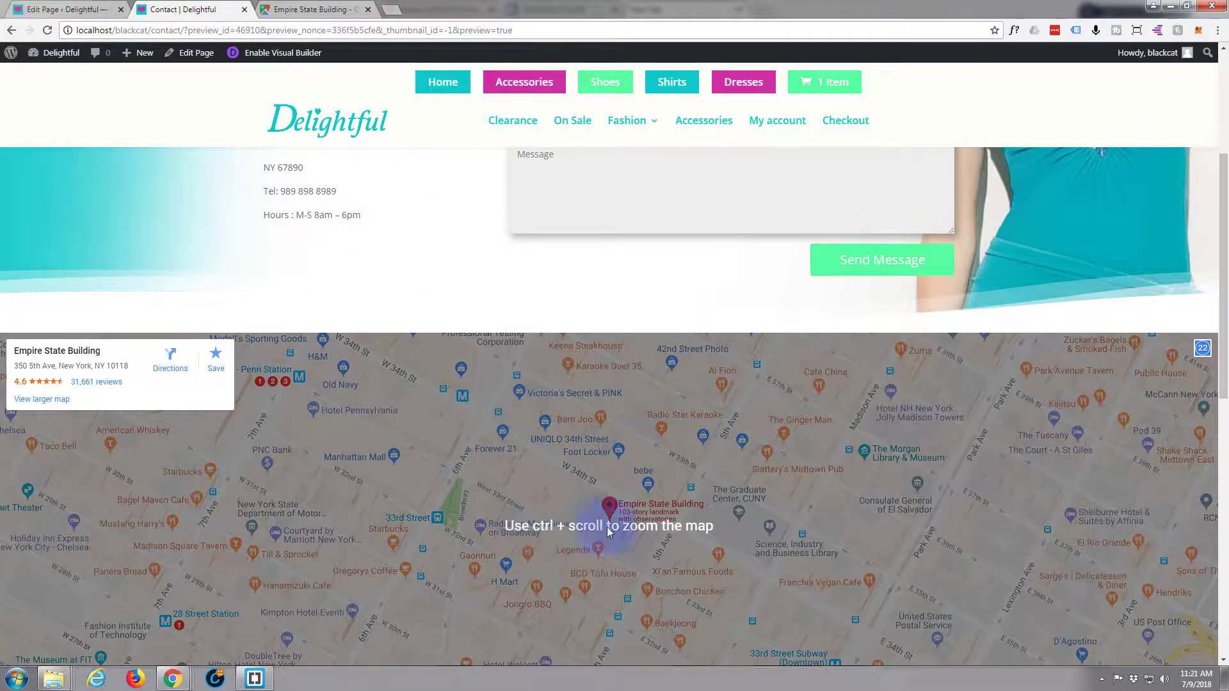
pyautogui.scroll(2, 489, 498)
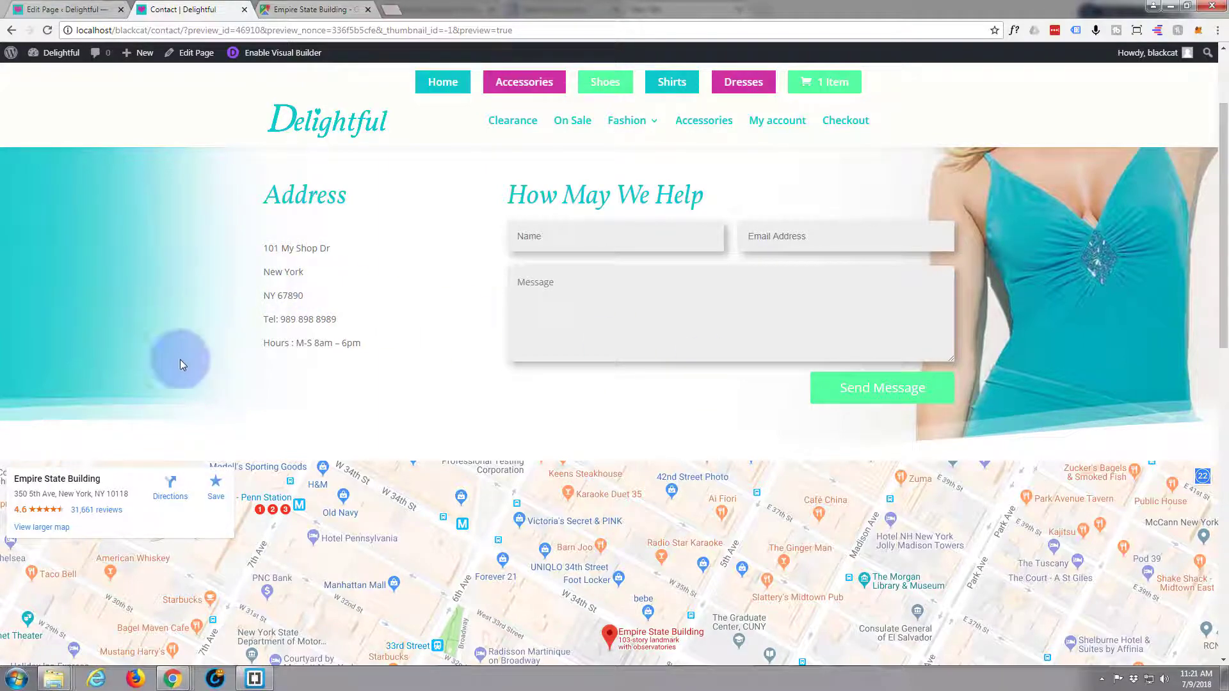
pyautogui.scroll(-5, 238, 404)
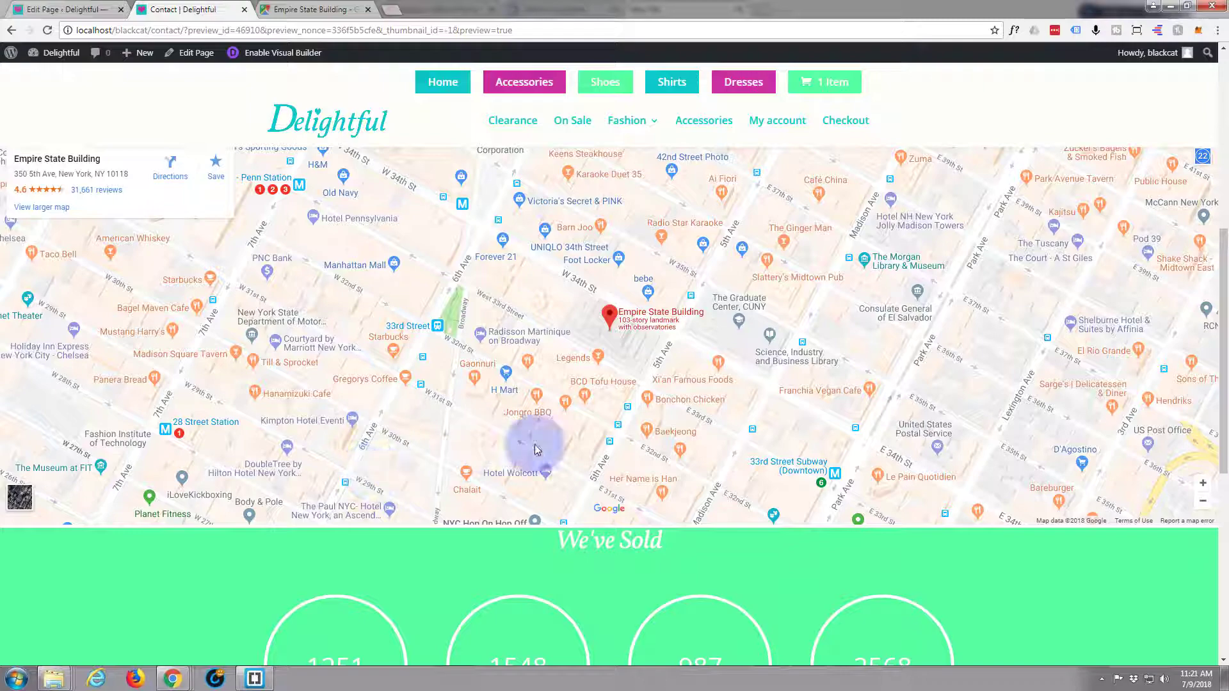
pyautogui.scroll(2, 432, 490)
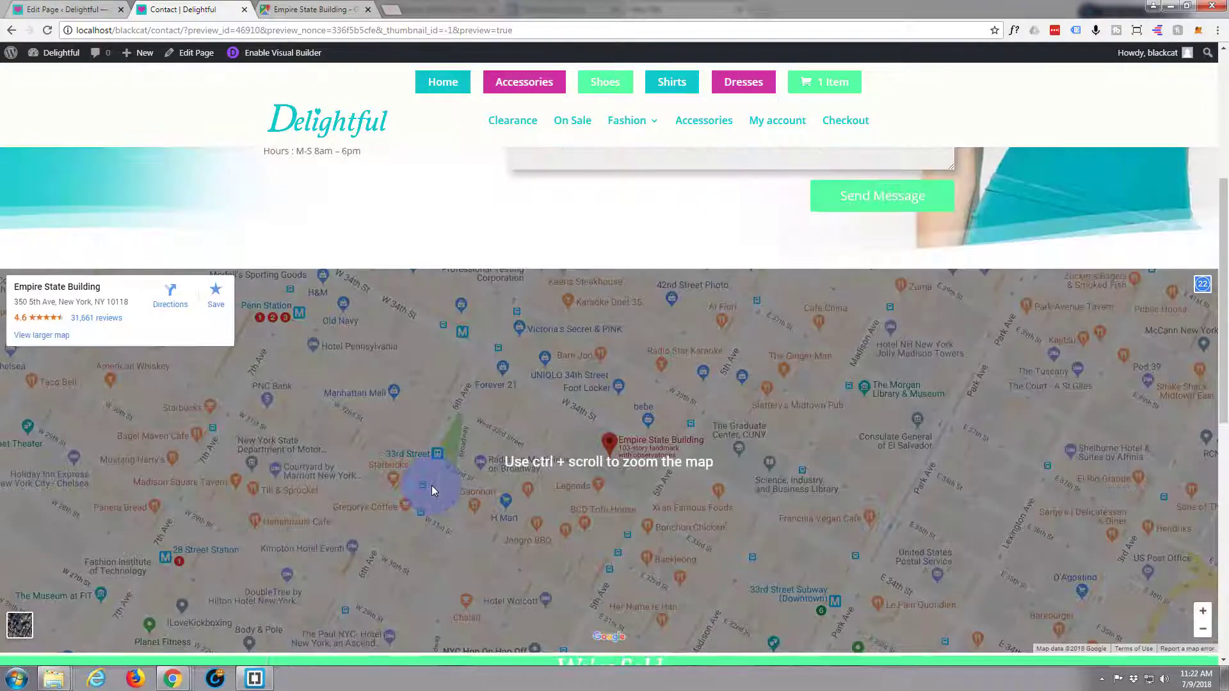
pyautogui.scroll(2, 432, 488)
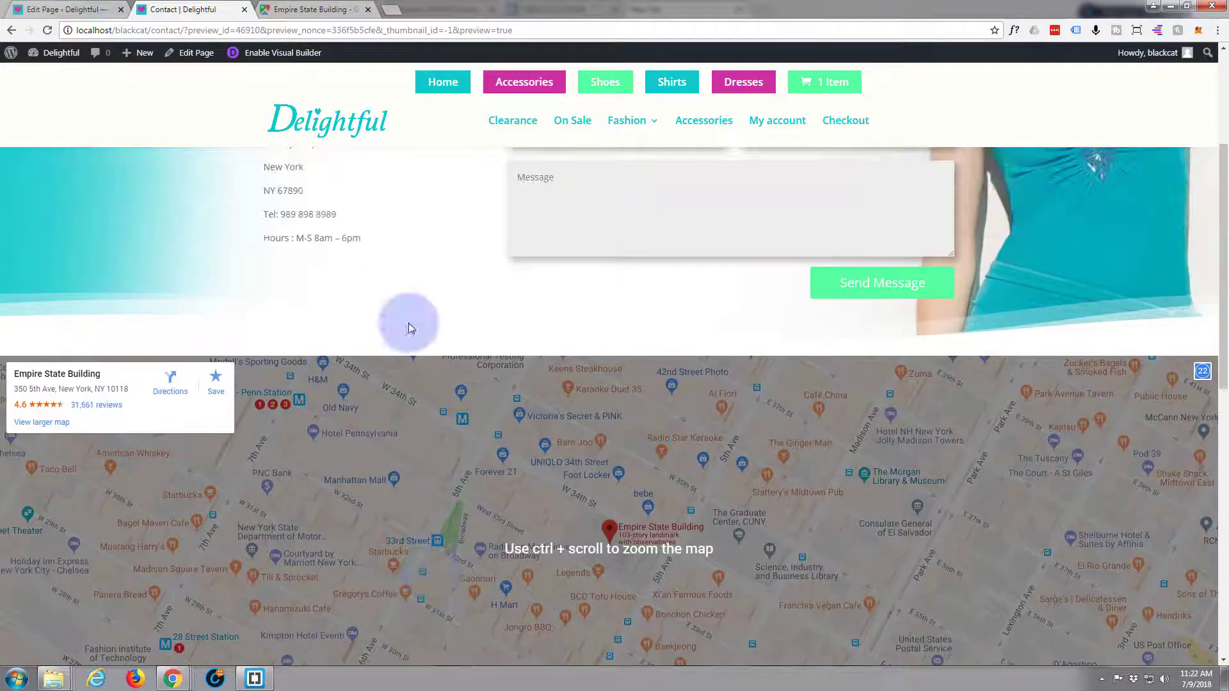
pyautogui.scroll(3, 274, 58)
# Enable the Visual Builder for the Contact page and check the contact form section's lower edge above the map.
pyautogui.click(274, 53)
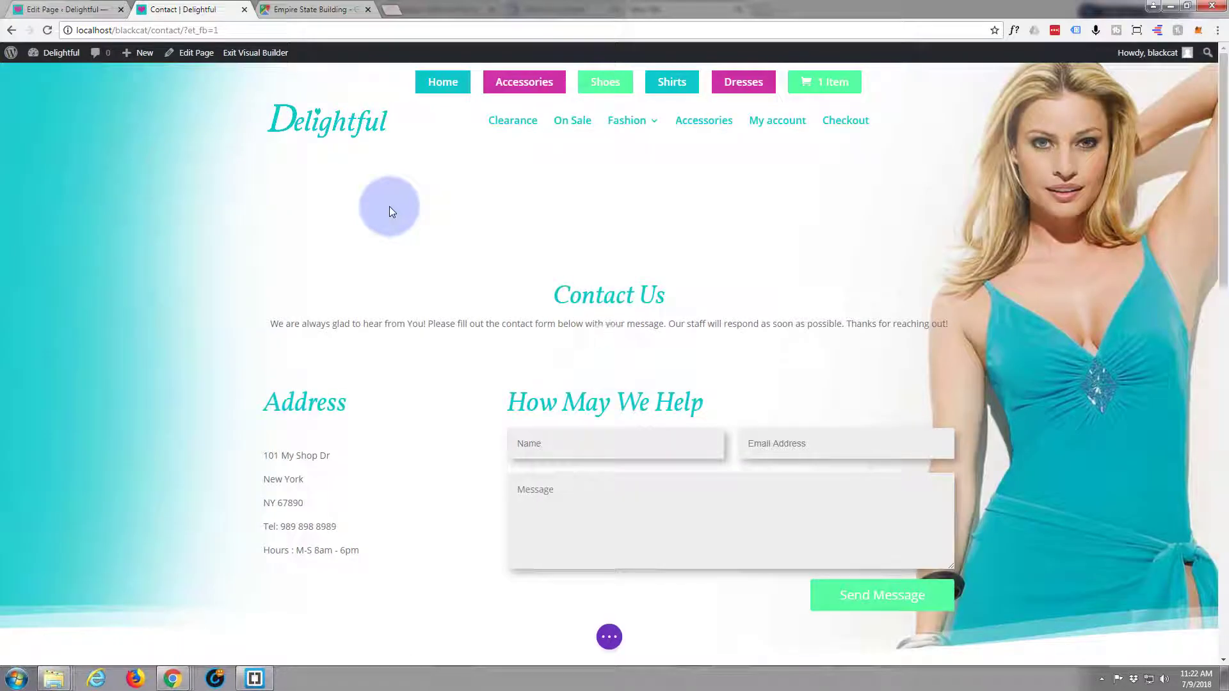
pyautogui.scroll(-4, 390, 208)
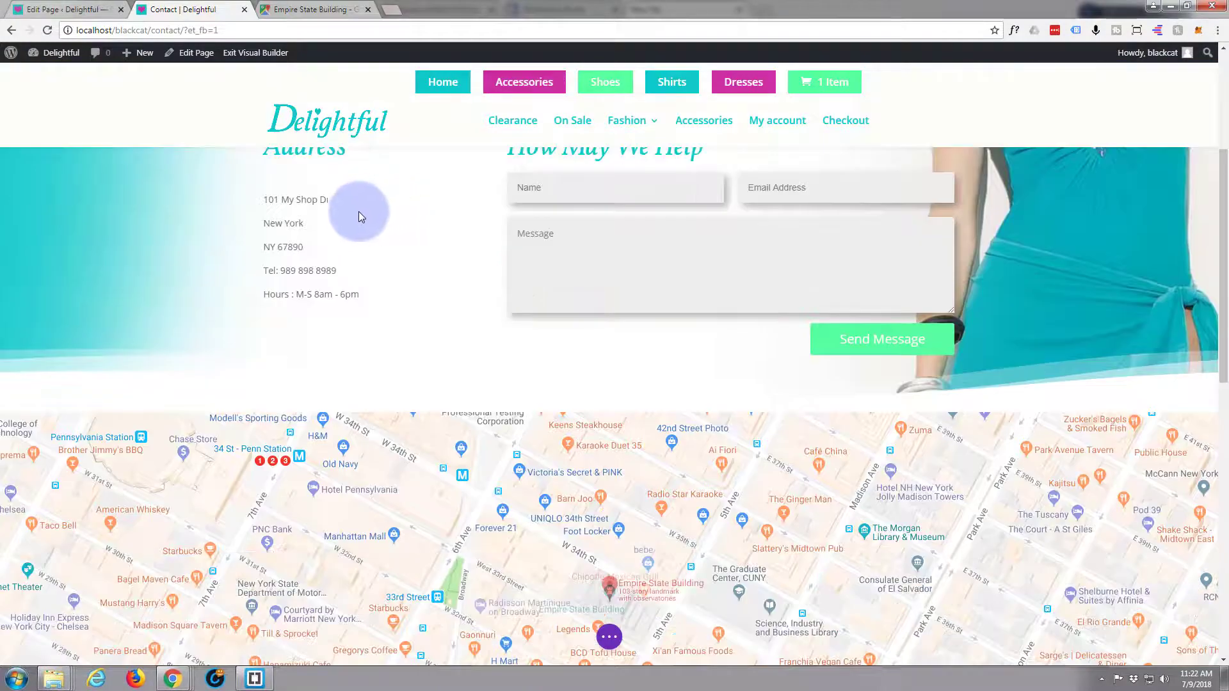
pyautogui.scroll(3, 217, 239)
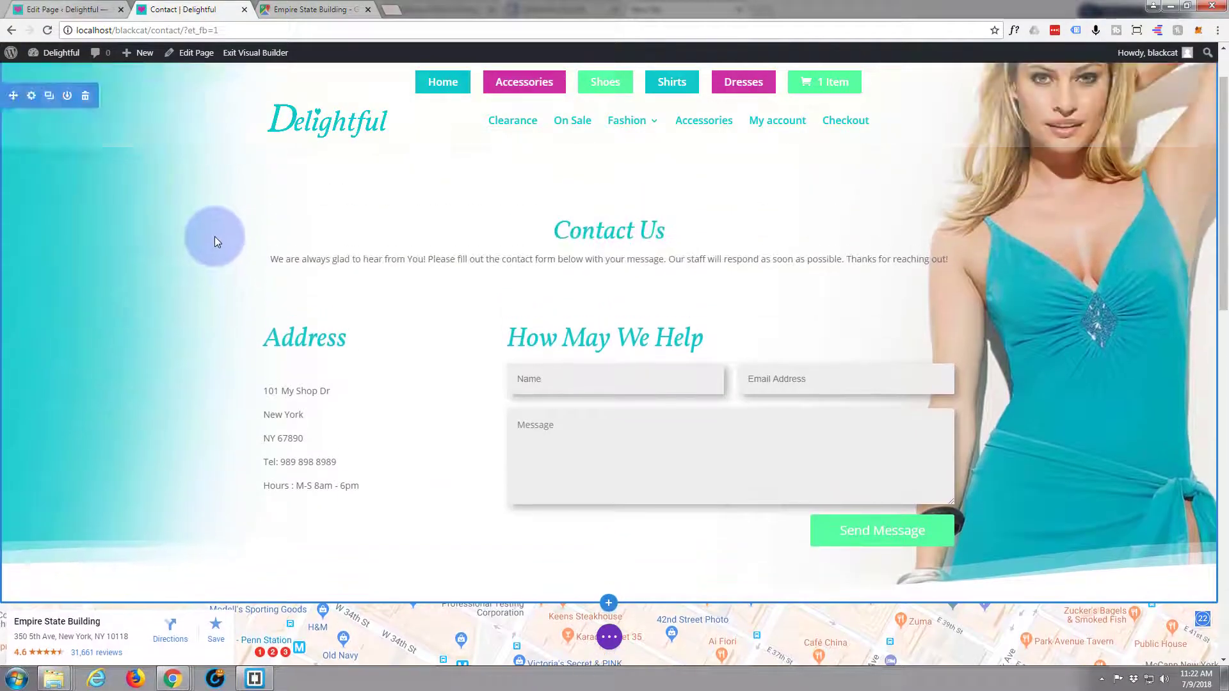
pyautogui.scroll(1, 214, 241)
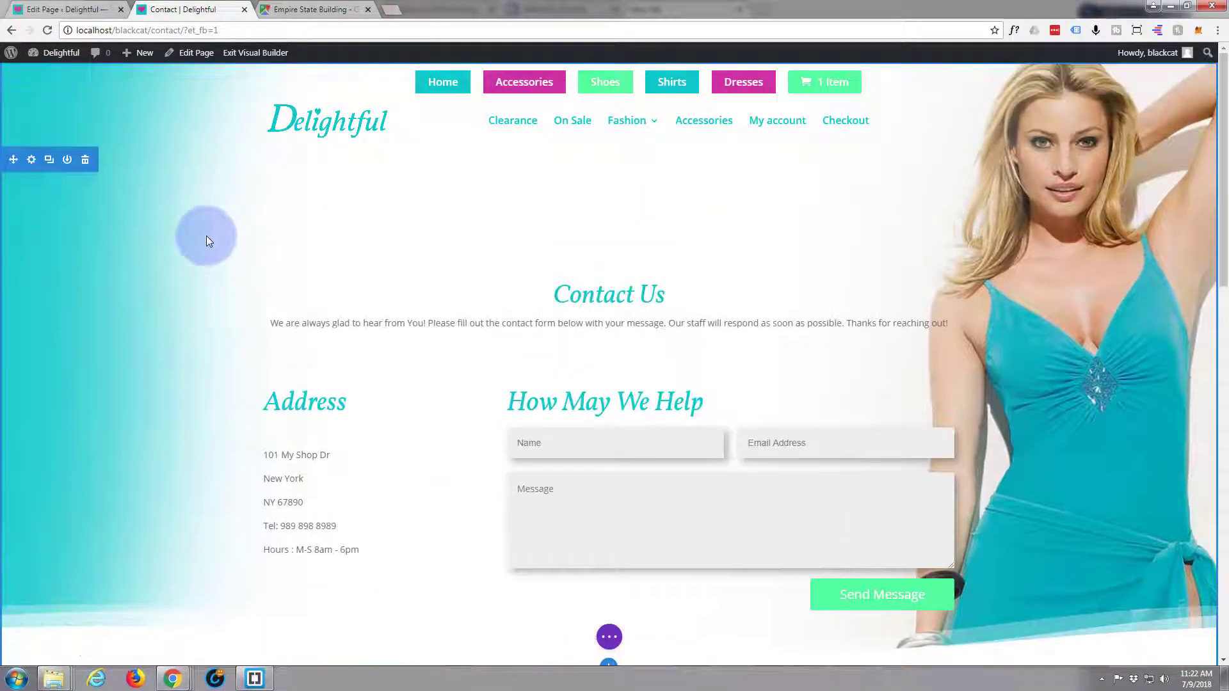
# Set the bottom divider style of the contact form section to None and save the section settings.
pyautogui.click(31, 160)
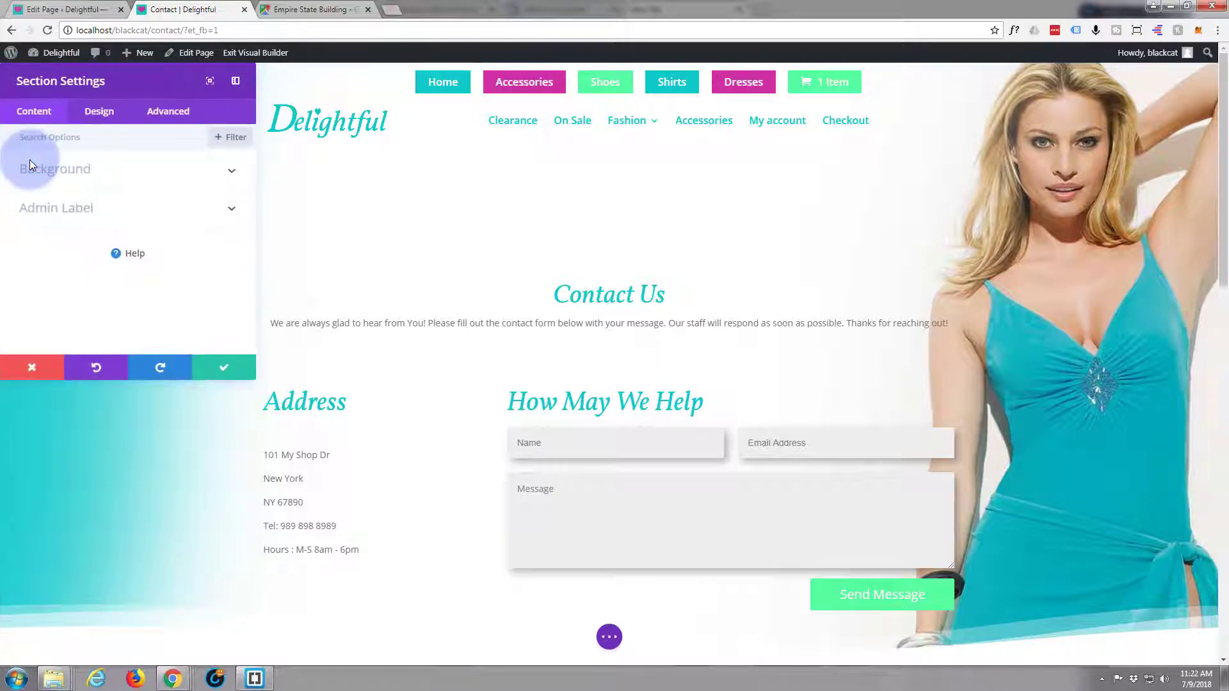
pyautogui.click(98, 112)
pyautogui.click(93, 141)
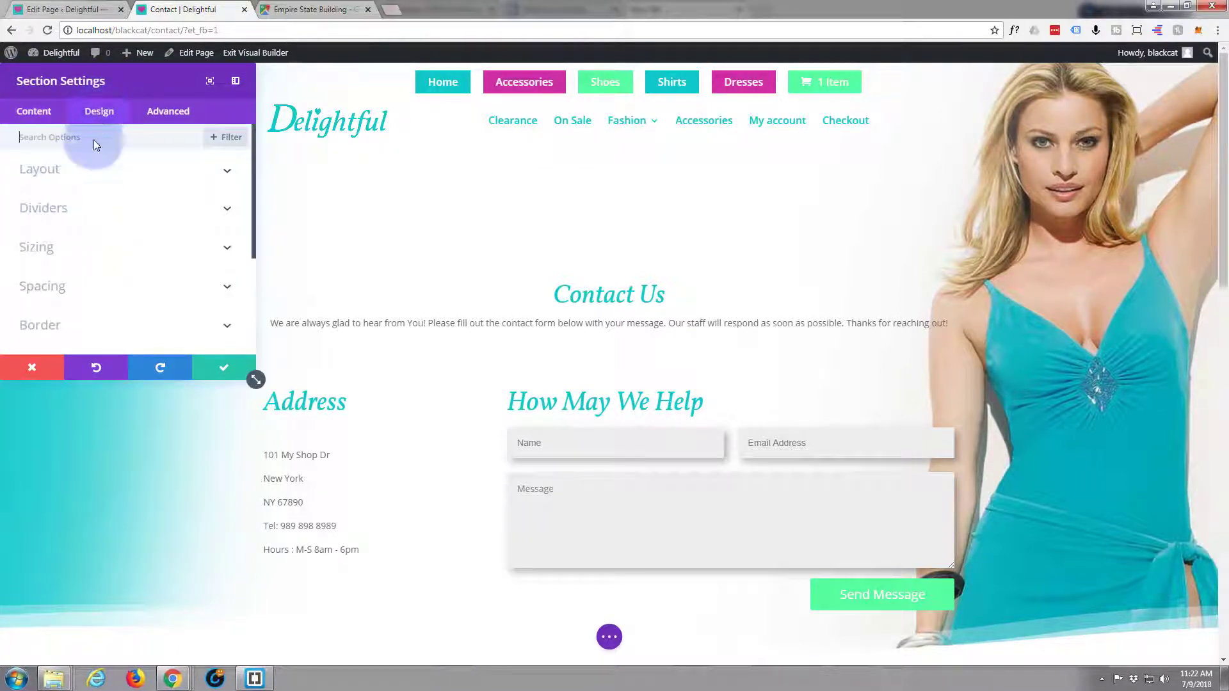
pyautogui.click(226, 207)
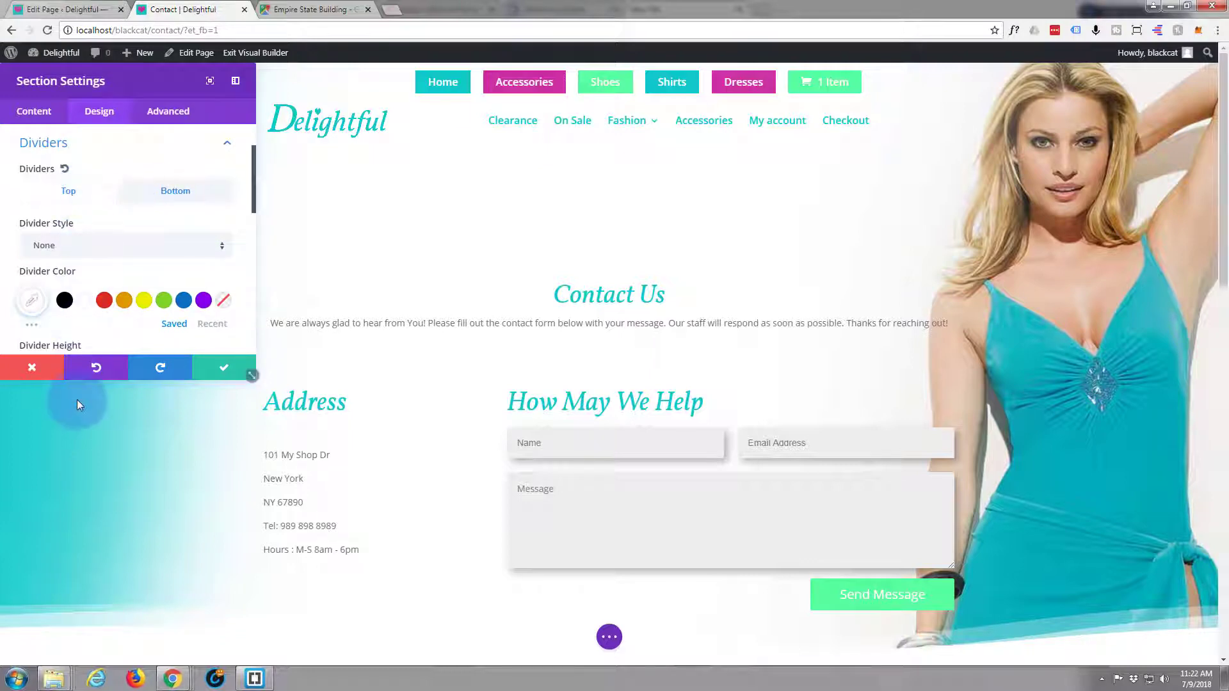
pyautogui.scroll(-2, 77, 399)
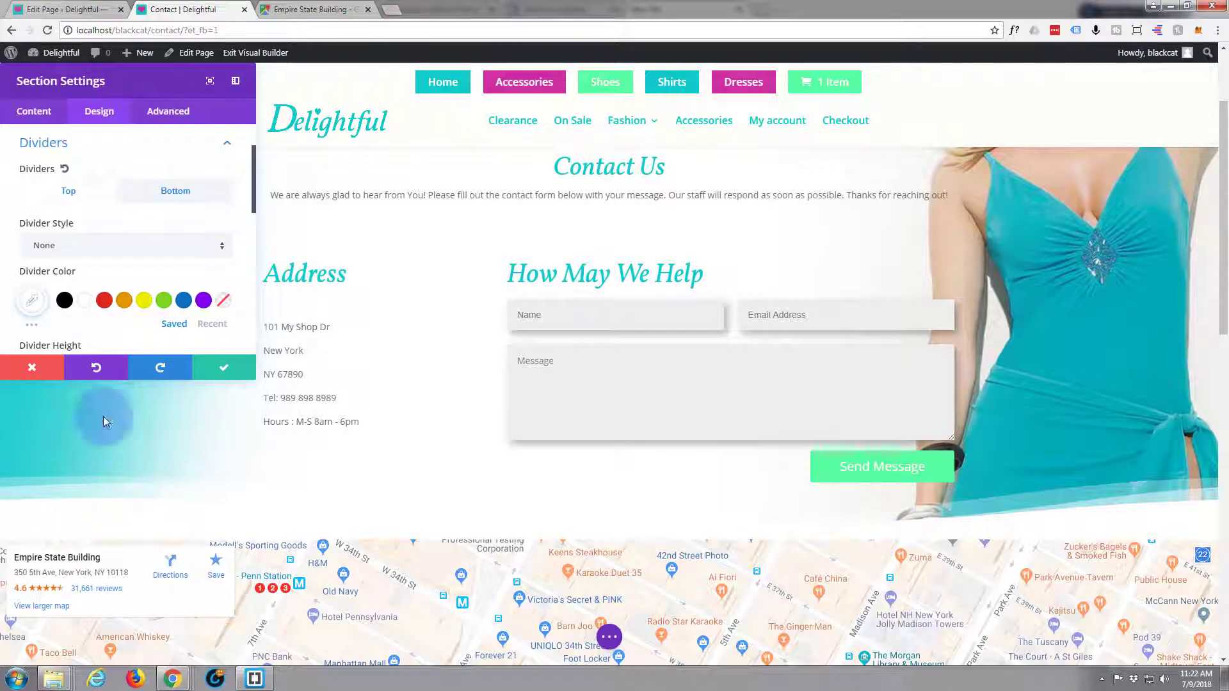
pyautogui.click(159, 190)
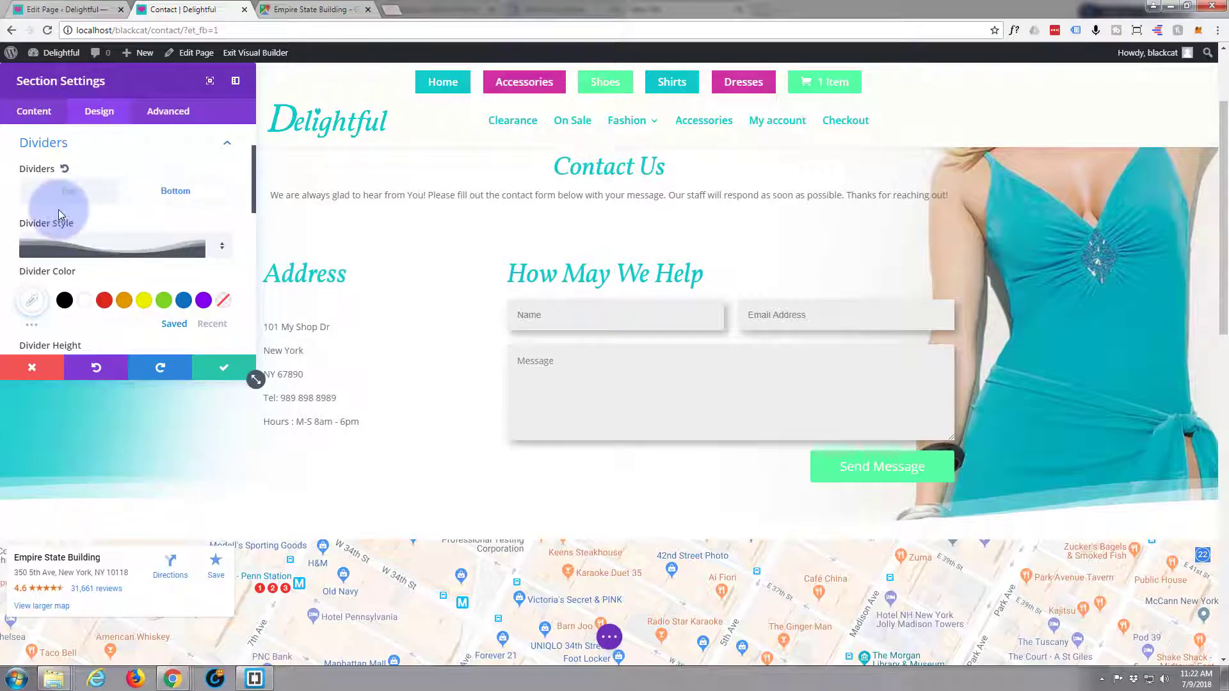
pyautogui.click(220, 247)
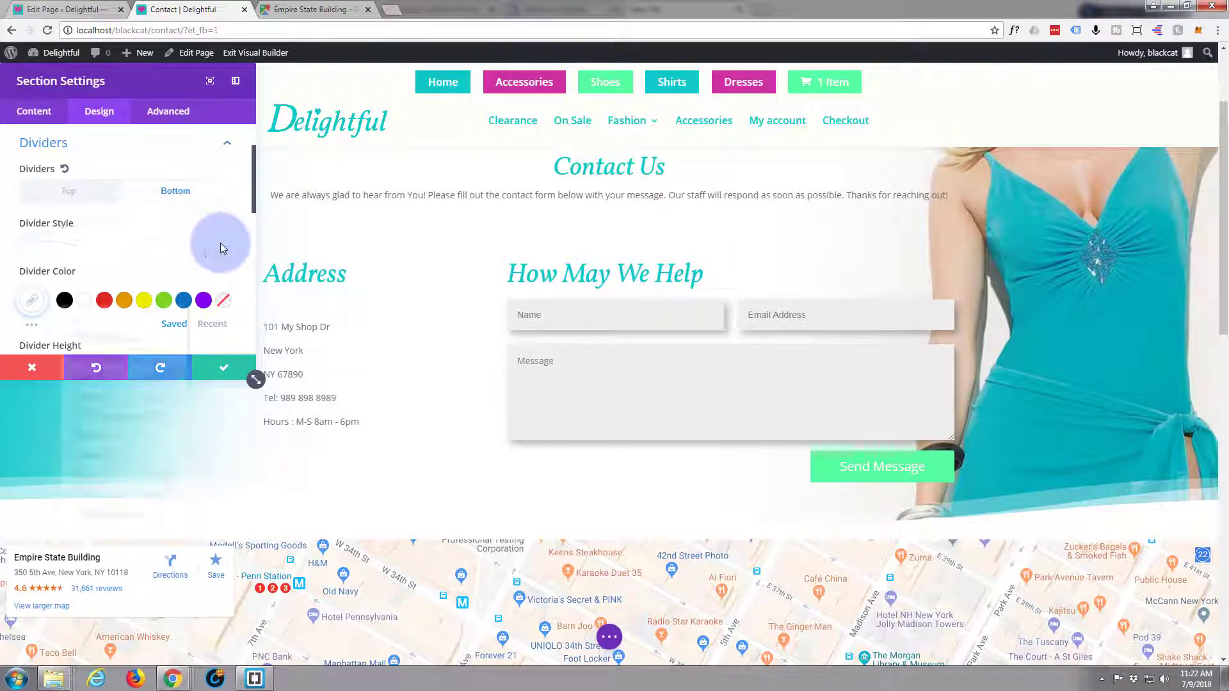
pyautogui.click(126, 255)
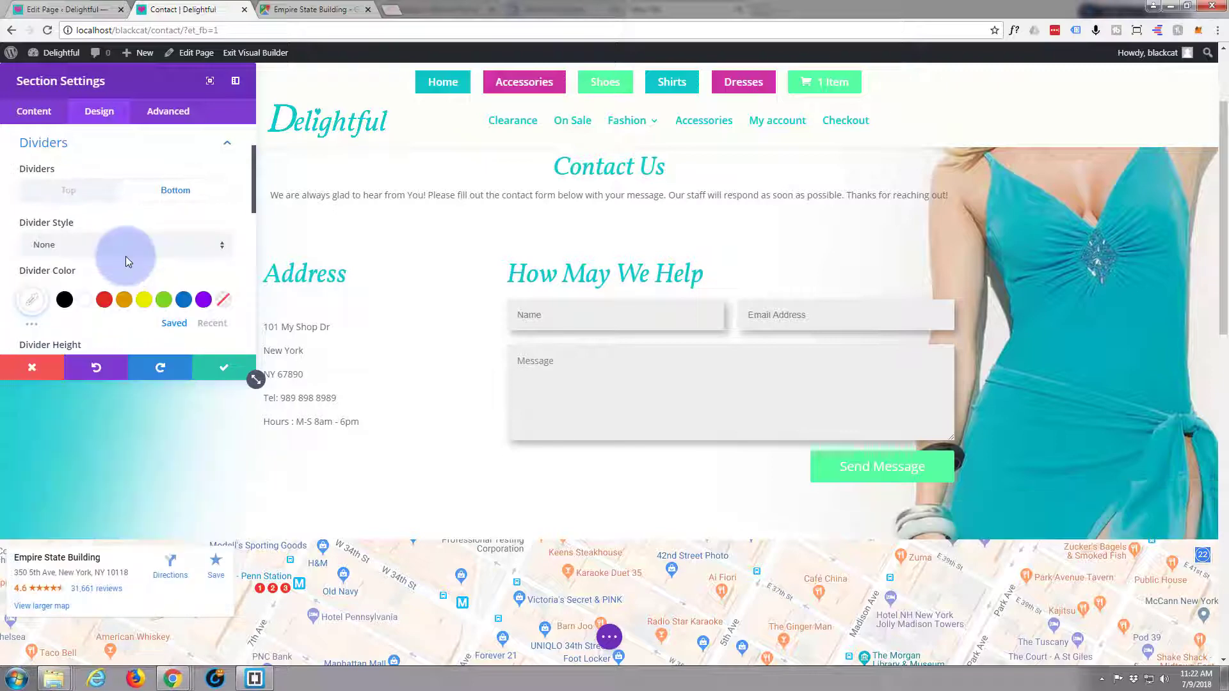
pyautogui.click(223, 372)
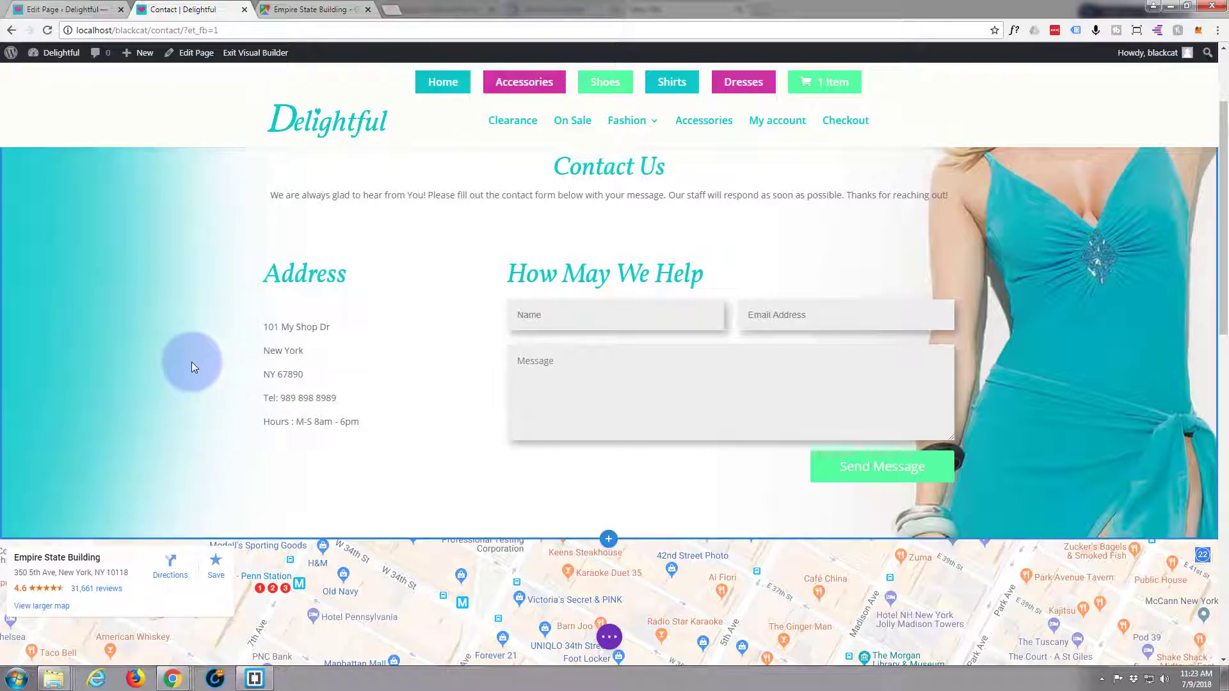
# Open the section settings of the map section and bring up its bottom divider options.
pyautogui.scroll(-7, 191, 361)
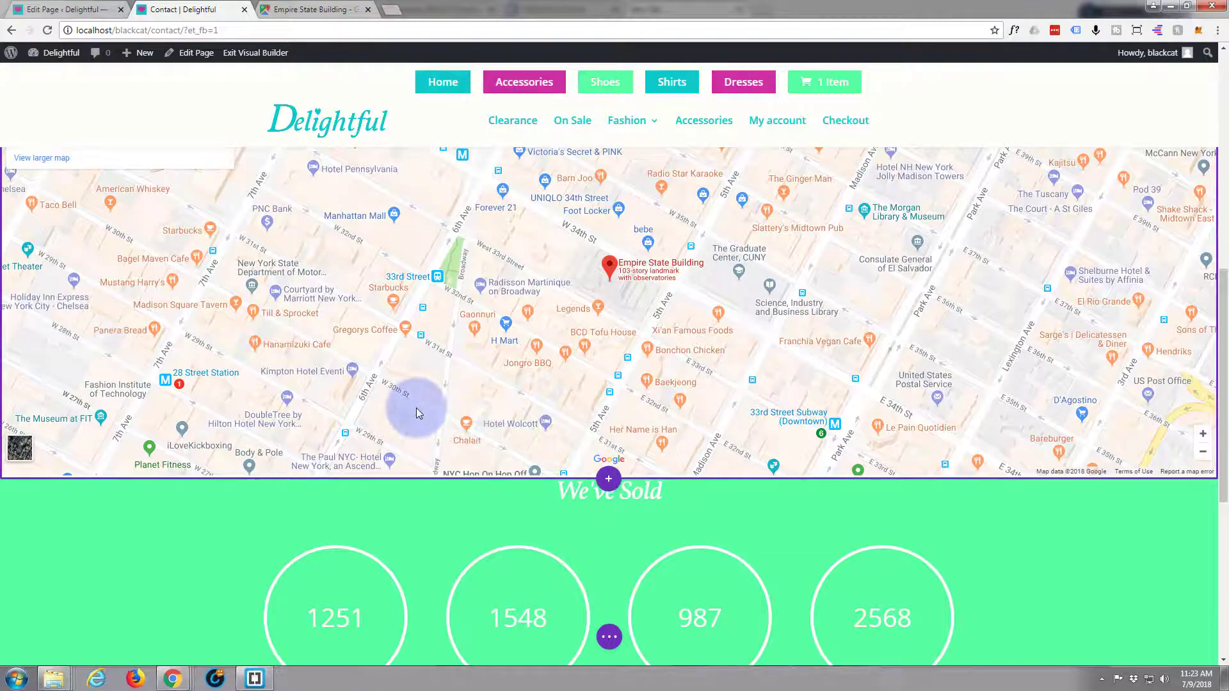
pyautogui.scroll(2, 413, 411)
pyautogui.scroll(-2, 276, 416)
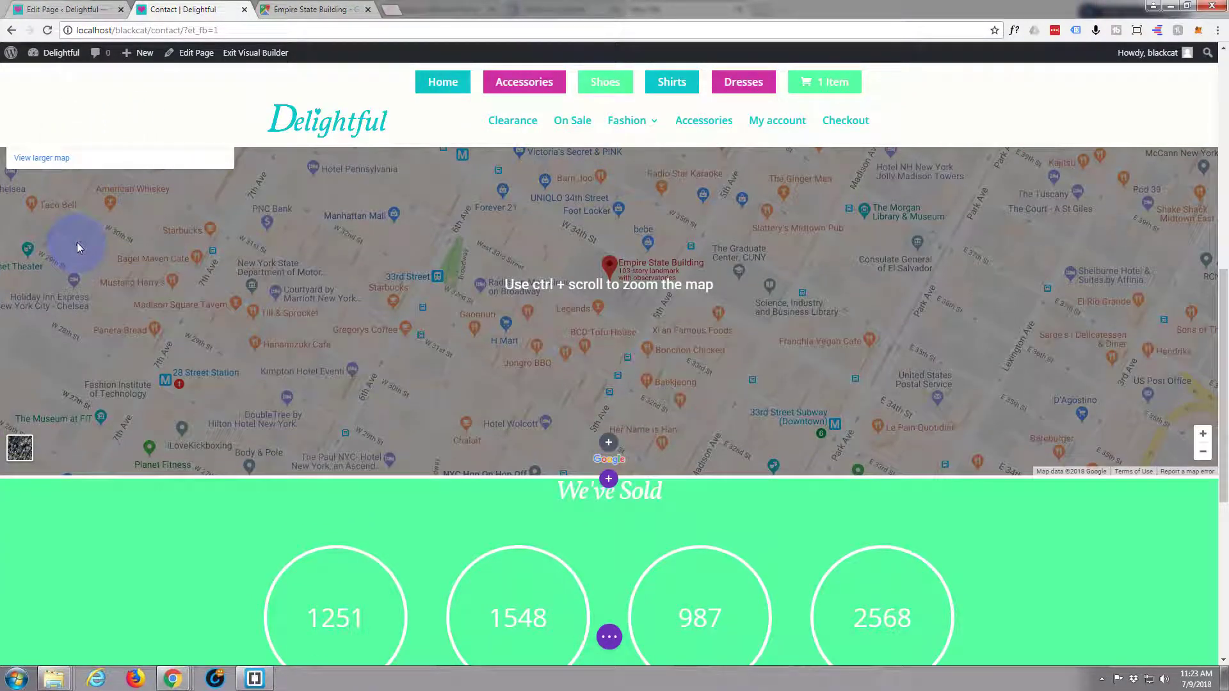
pyautogui.scroll(3, 313, 291)
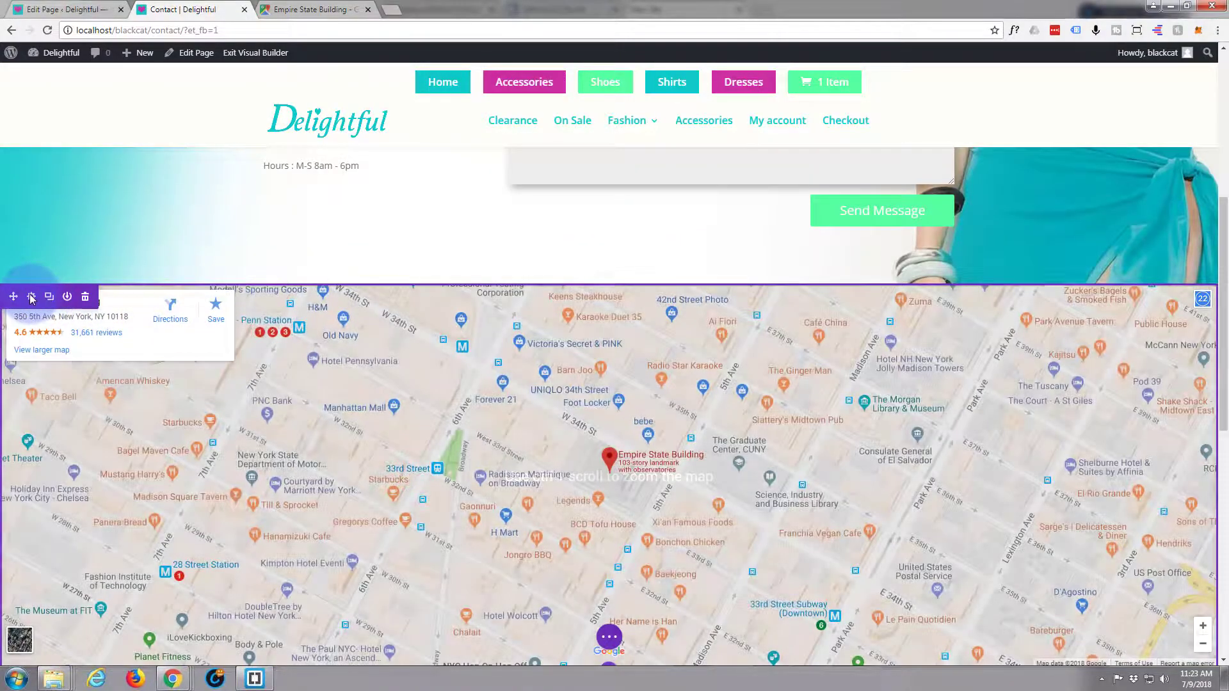
pyautogui.click(30, 298)
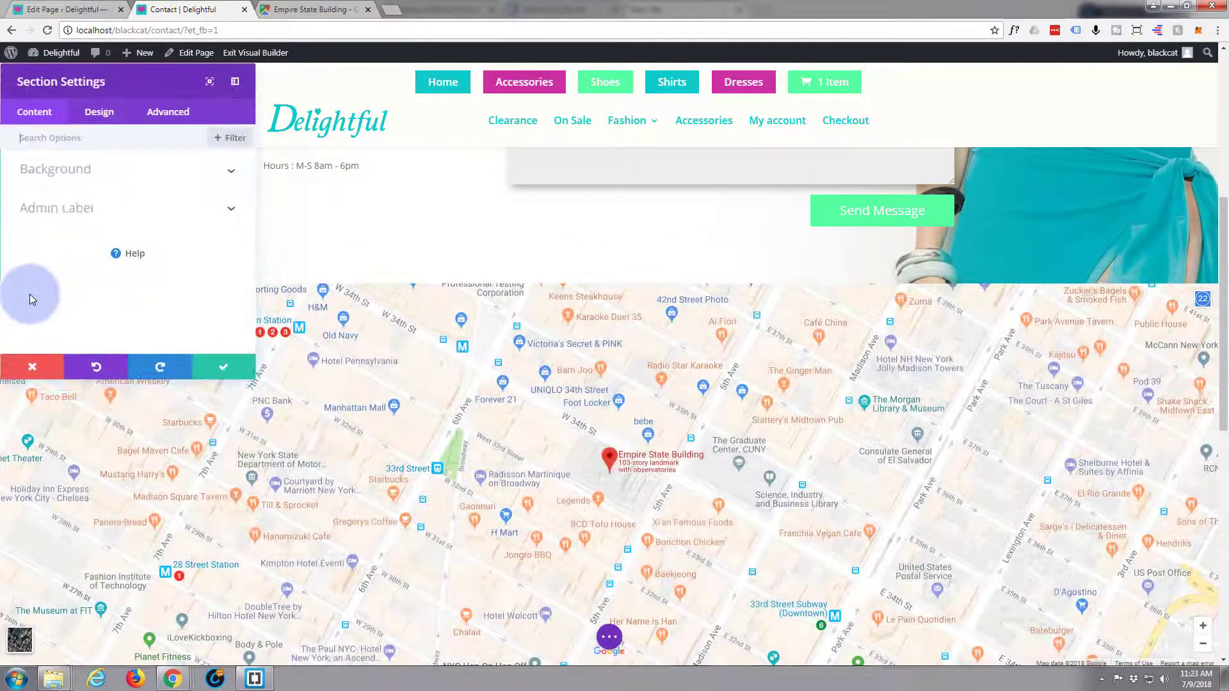
pyautogui.click(113, 114)
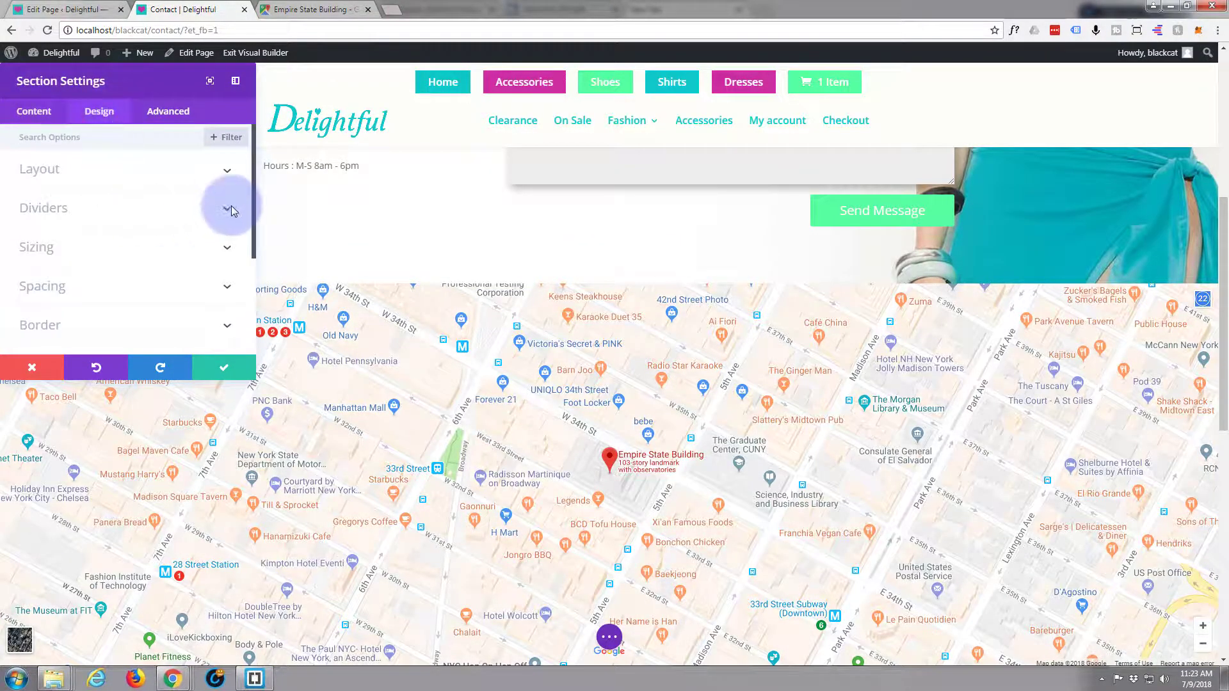
pyautogui.click(229, 209)
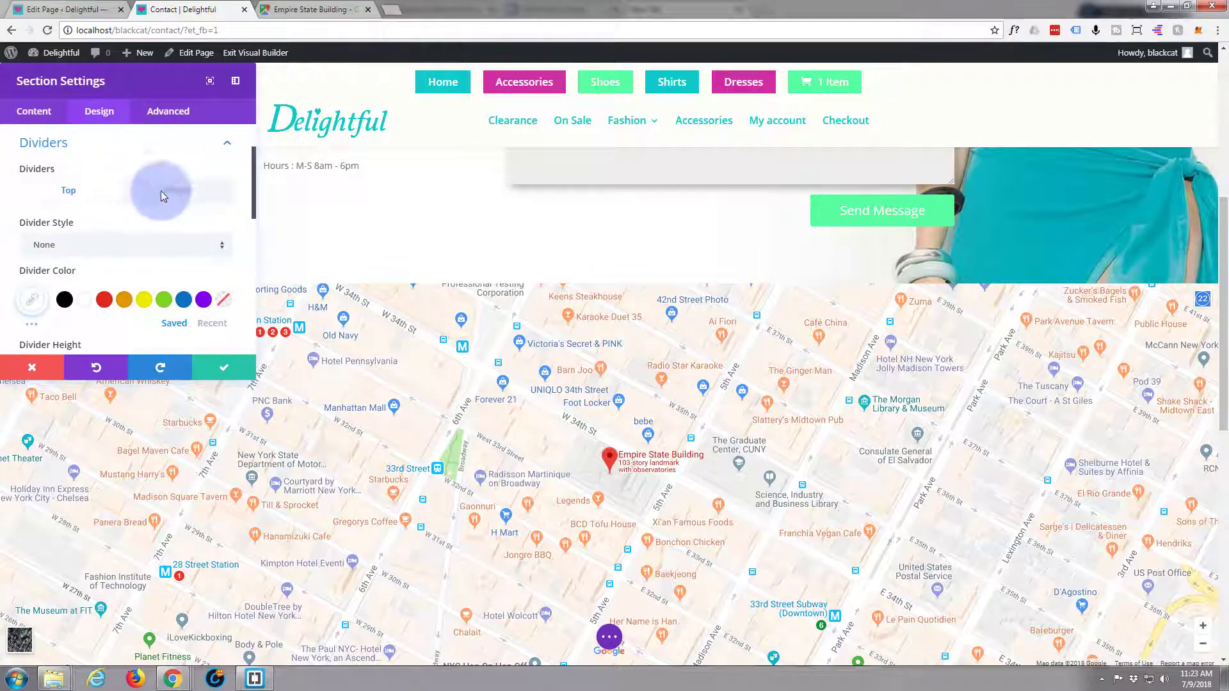
pyautogui.click(174, 189)
# Set the map section's bottom divider to the layered, semi-transparent wave style.
pyautogui.scroll(-3, 171, 192)
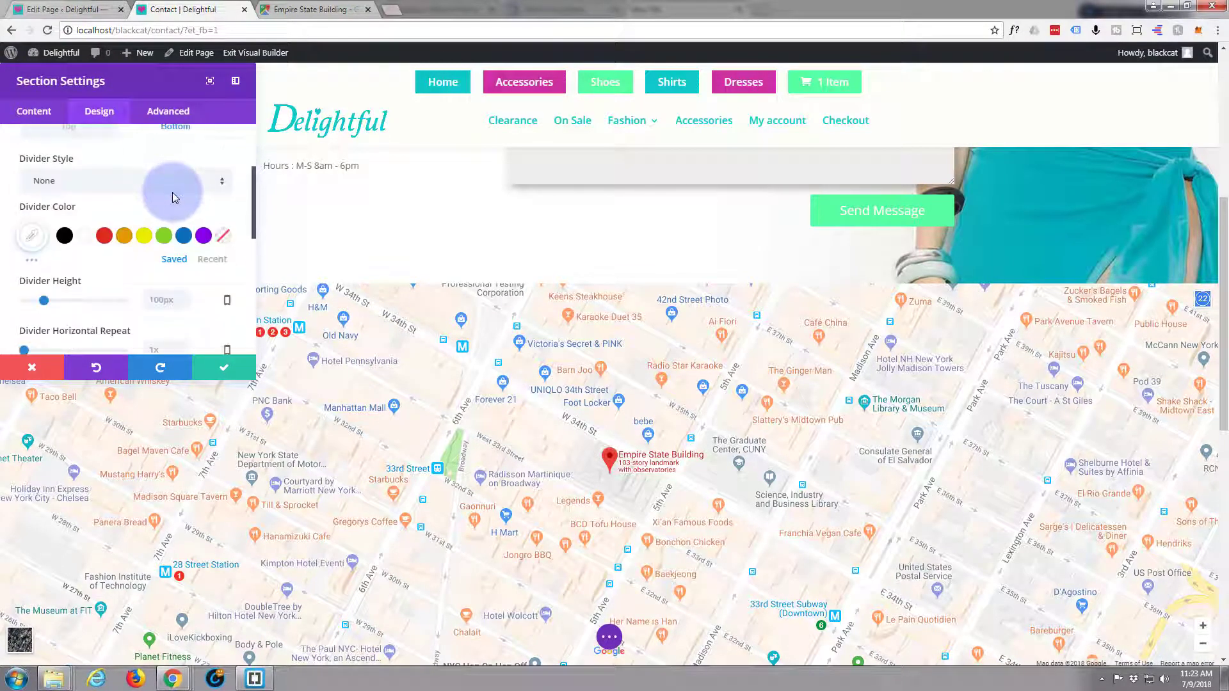
pyautogui.scroll(-2, 173, 192)
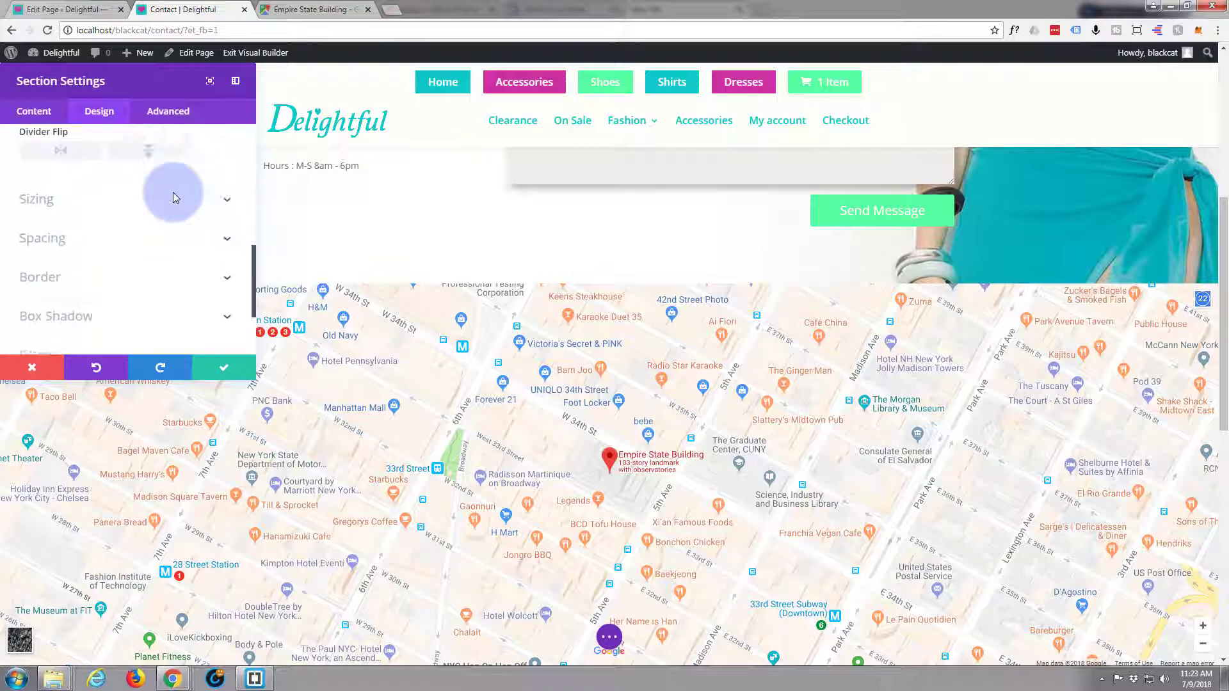
pyautogui.scroll(5, 173, 192)
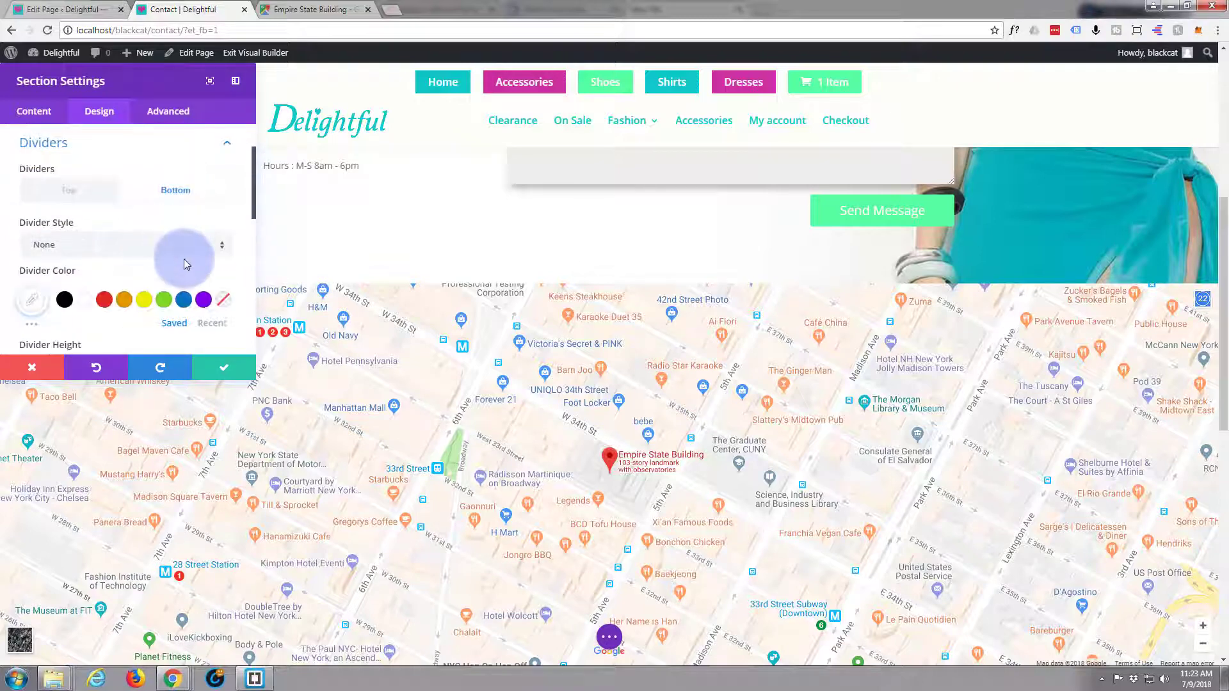
pyautogui.scroll(-2, 180, 256)
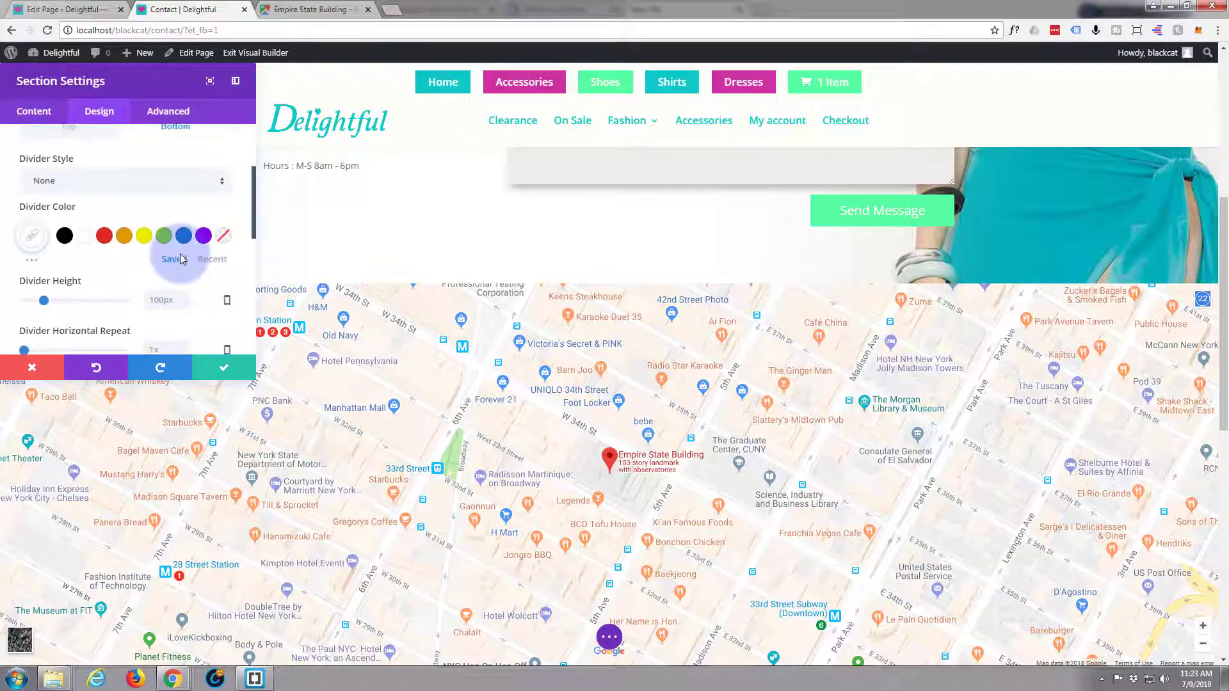
pyautogui.scroll(4, 180, 256)
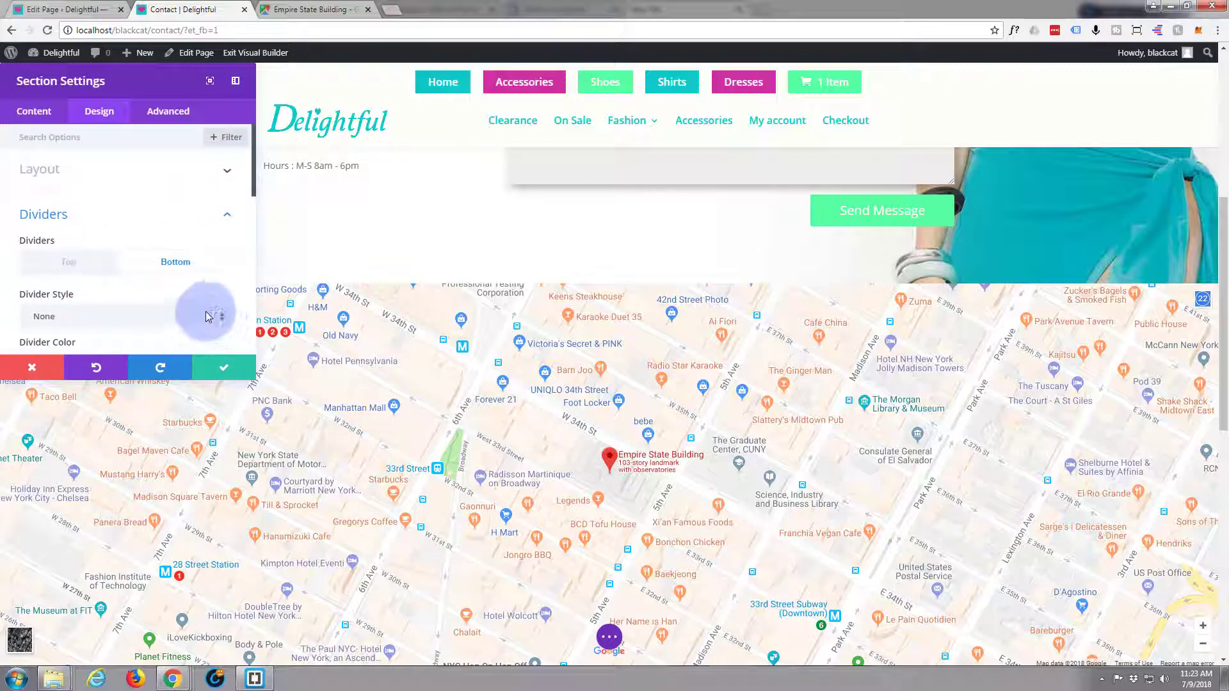
pyautogui.click(219, 315)
pyautogui.scroll(-3, 170, 384)
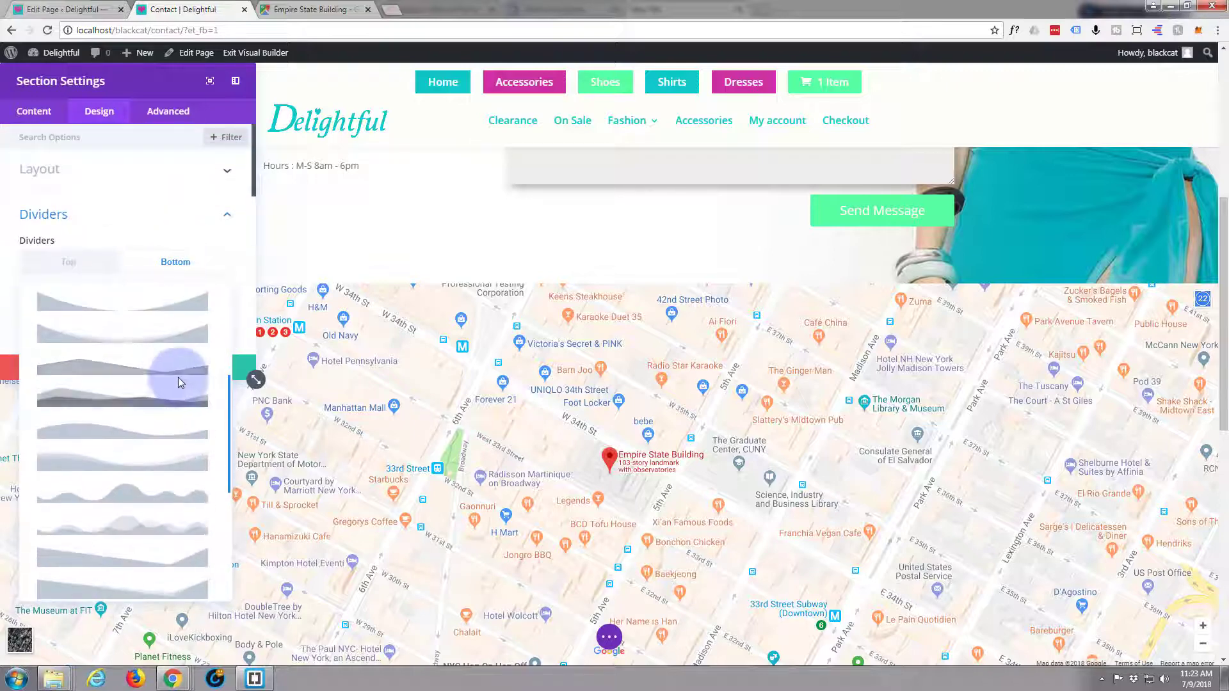
pyautogui.click(110, 468)
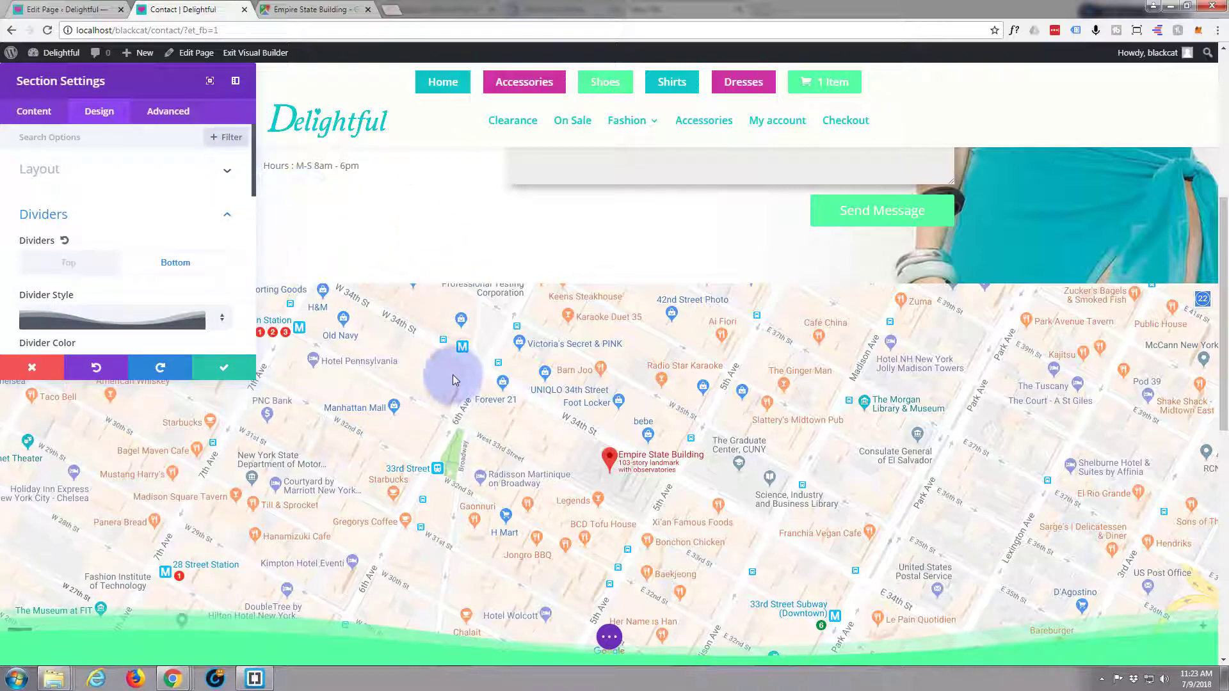
pyautogui.scroll(-2, 453, 376)
pyautogui.scroll(-3, 454, 375)
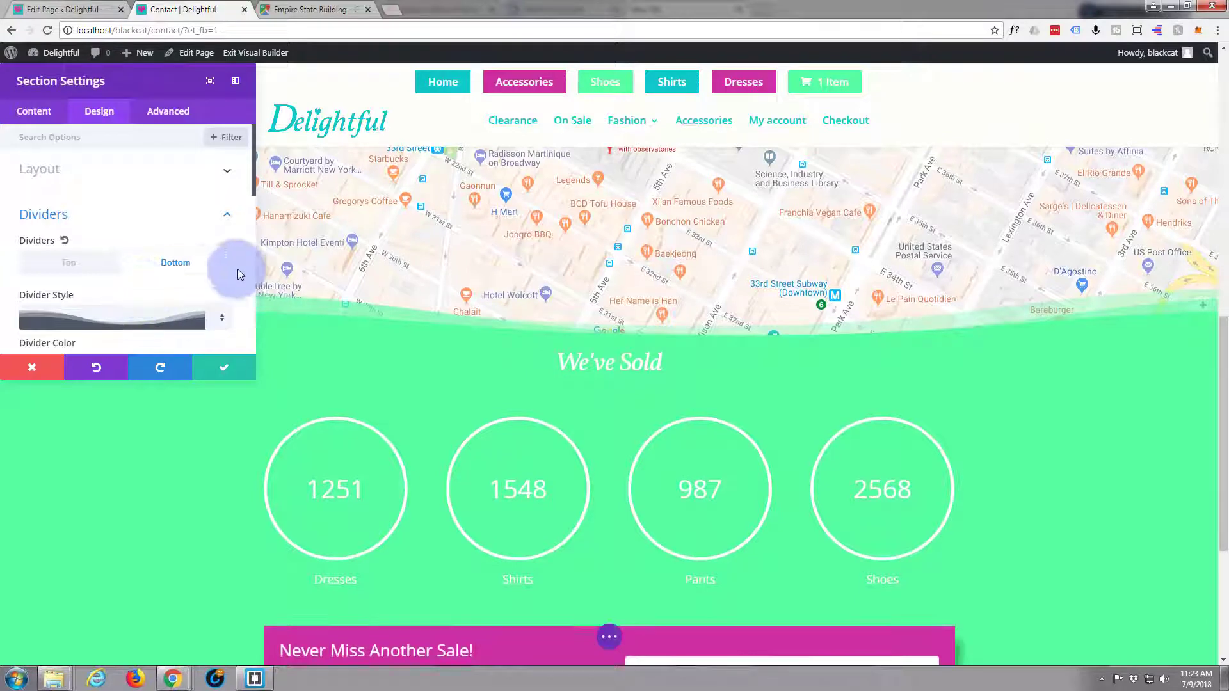
# Increase the wave divider's height slightly and save the map section's settings.
pyautogui.scroll(-1, 238, 256)
pyautogui.moveTo(253, 190); pyautogui.dragTo(251, 237)
pyautogui.moveTo(43, 272); pyautogui.dragTo(55, 272)
pyautogui.click(220, 369)
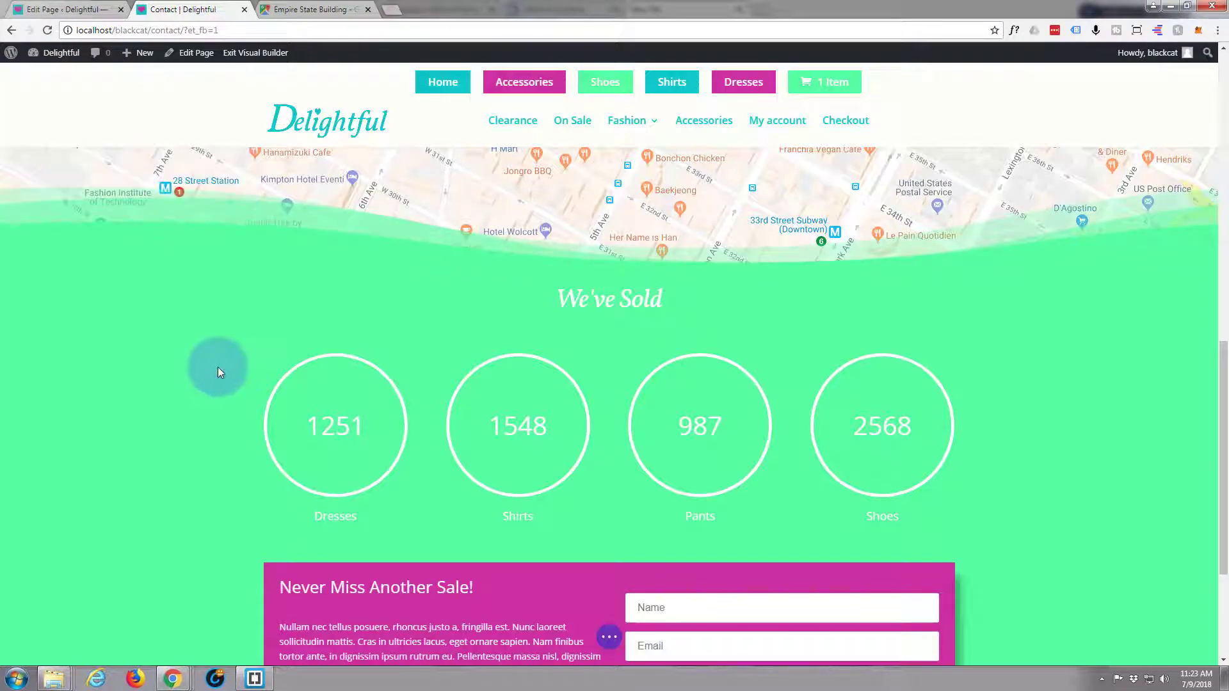
# Save the Contact page changes and exit the Visual Builder.
pyautogui.scroll(2, 178, 362)
pyautogui.scroll(2, 179, 365)
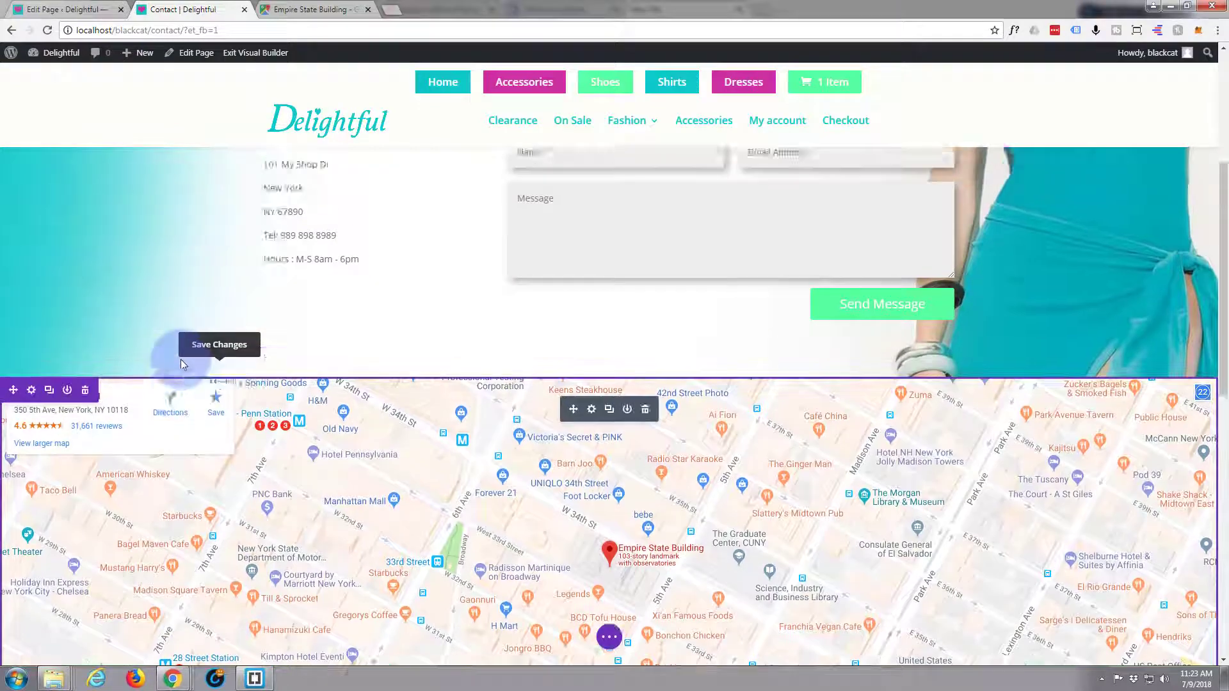
pyautogui.scroll(-2, 185, 351)
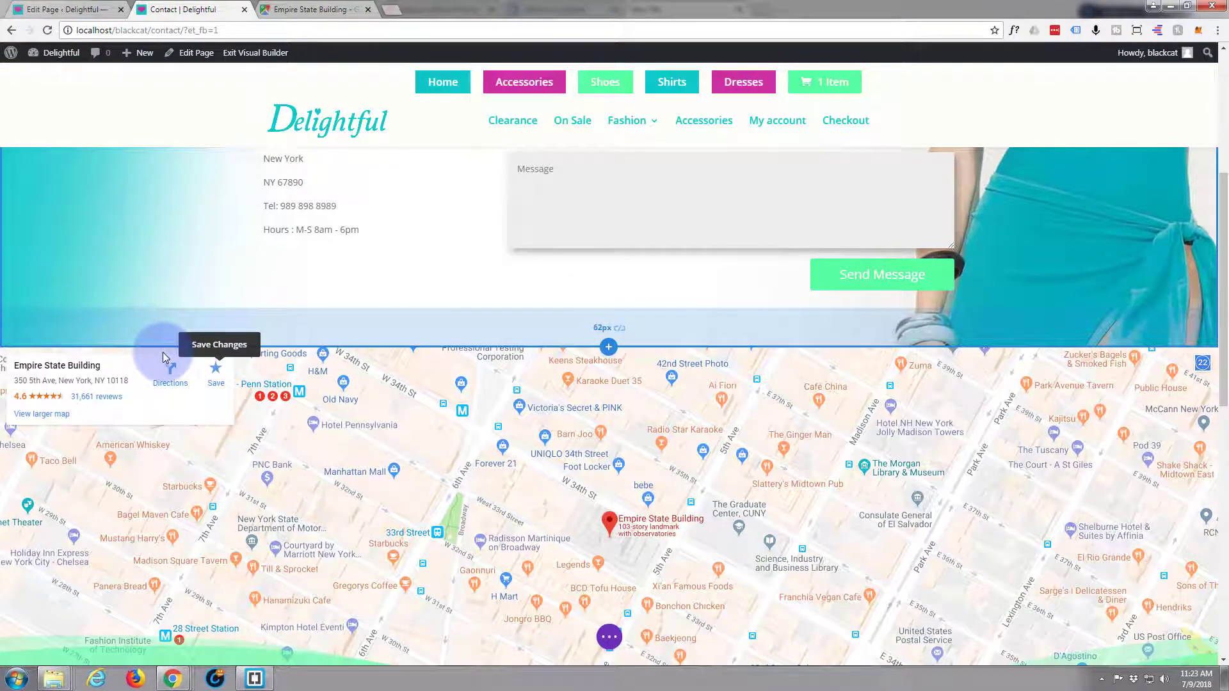
pyautogui.scroll(-3, 163, 356)
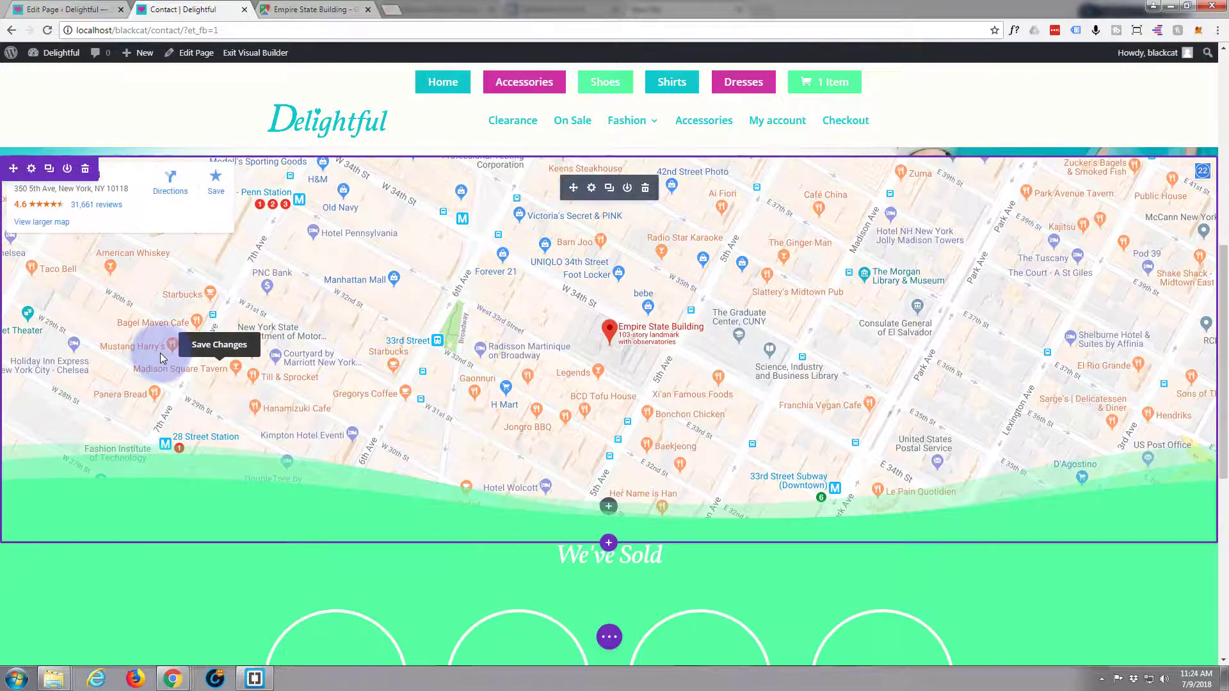
pyautogui.scroll(3, 161, 356)
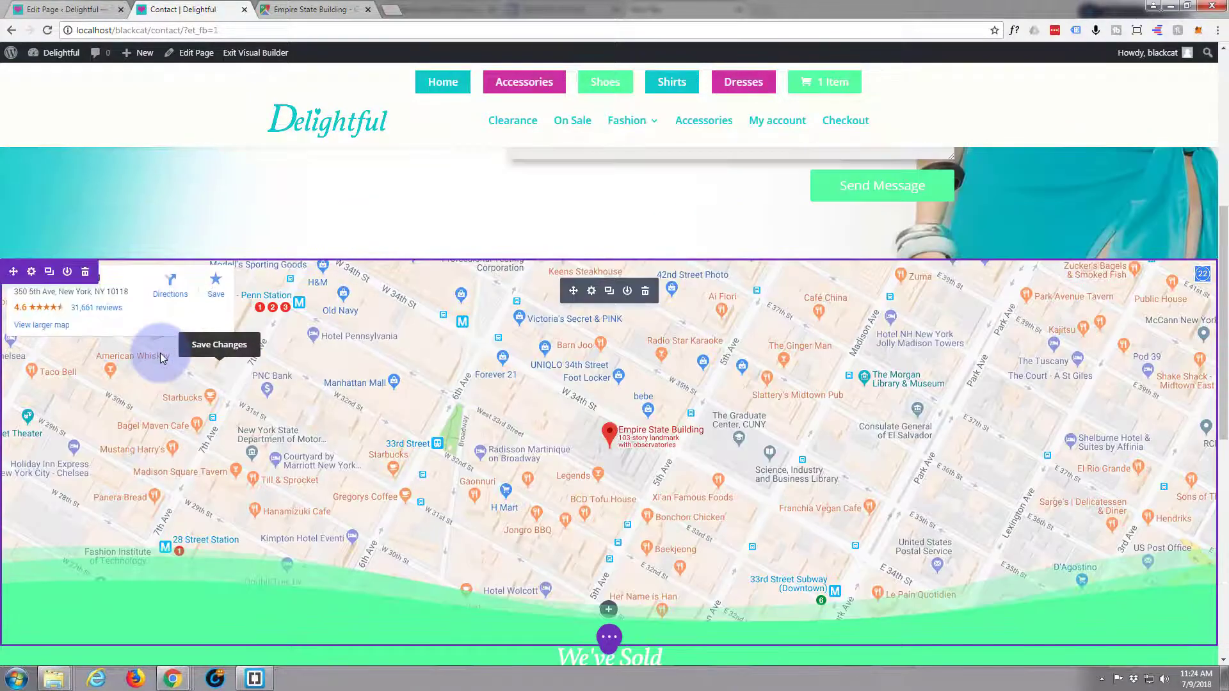
pyautogui.scroll(-3, 161, 357)
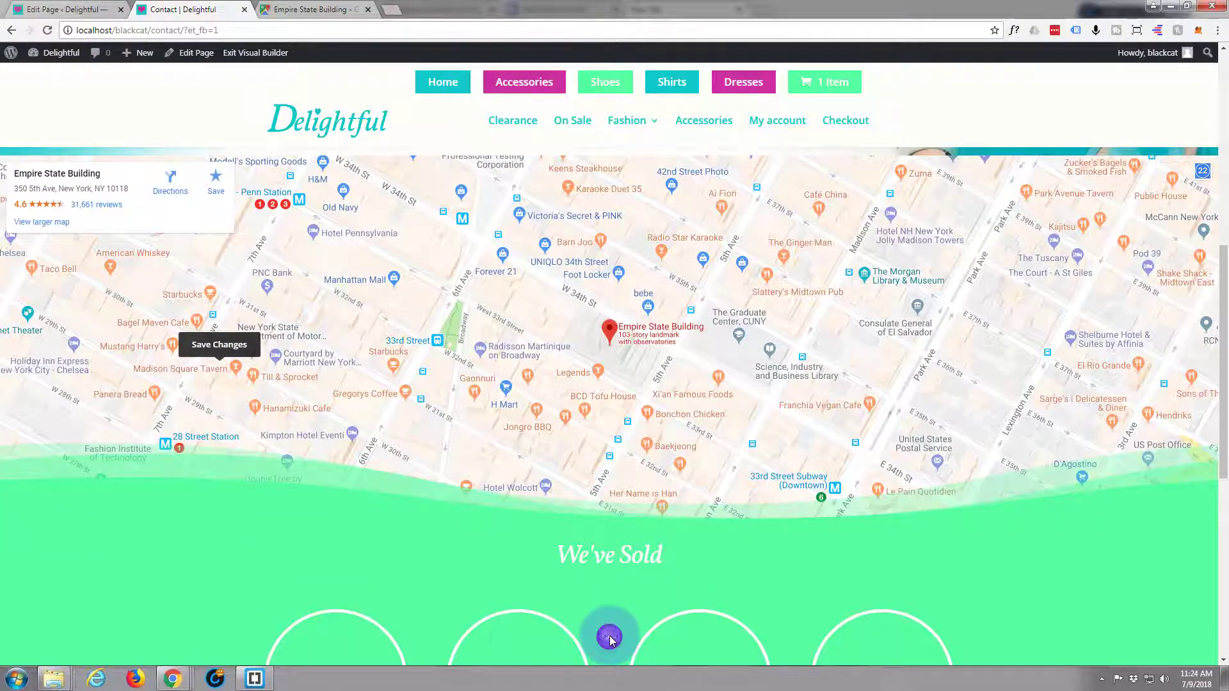
pyautogui.click(609, 637)
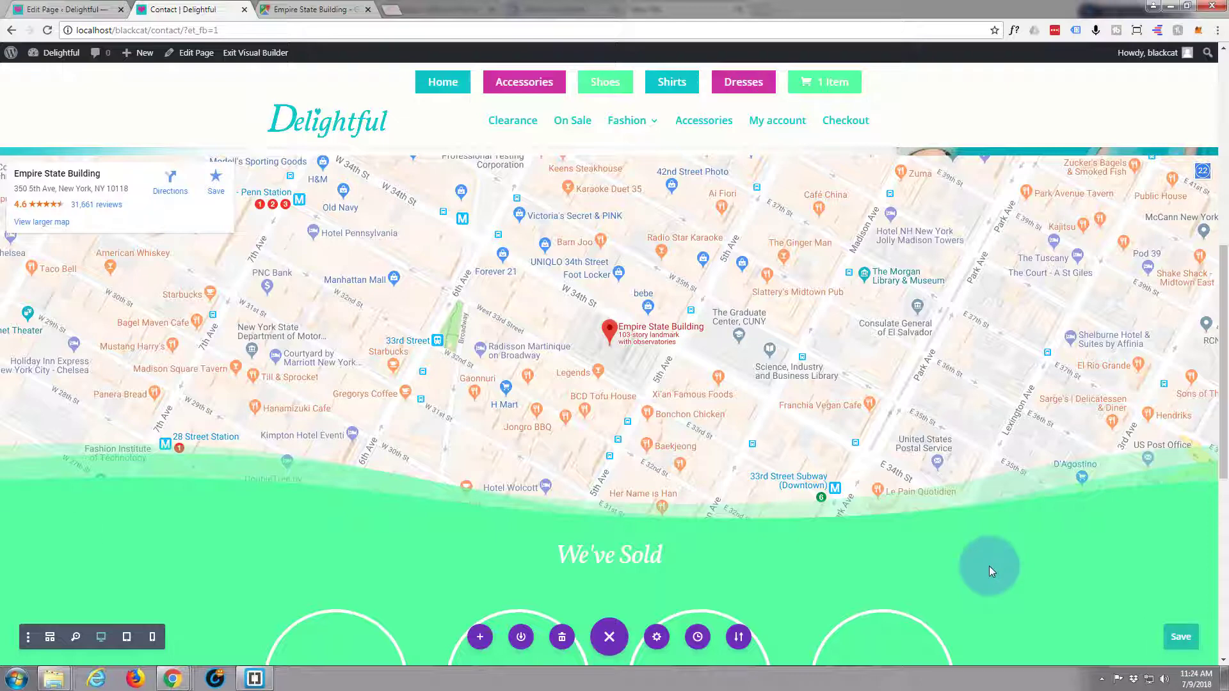
pyautogui.hotkey('ctrl', 's')
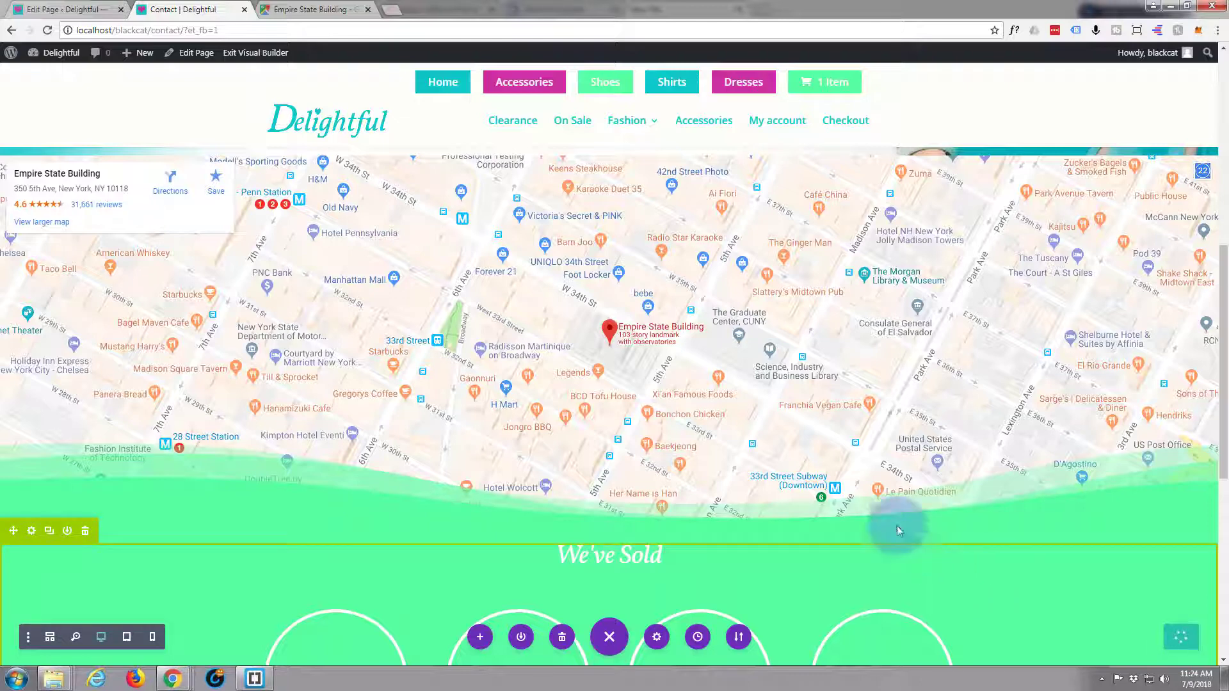
pyautogui.click(241, 54)
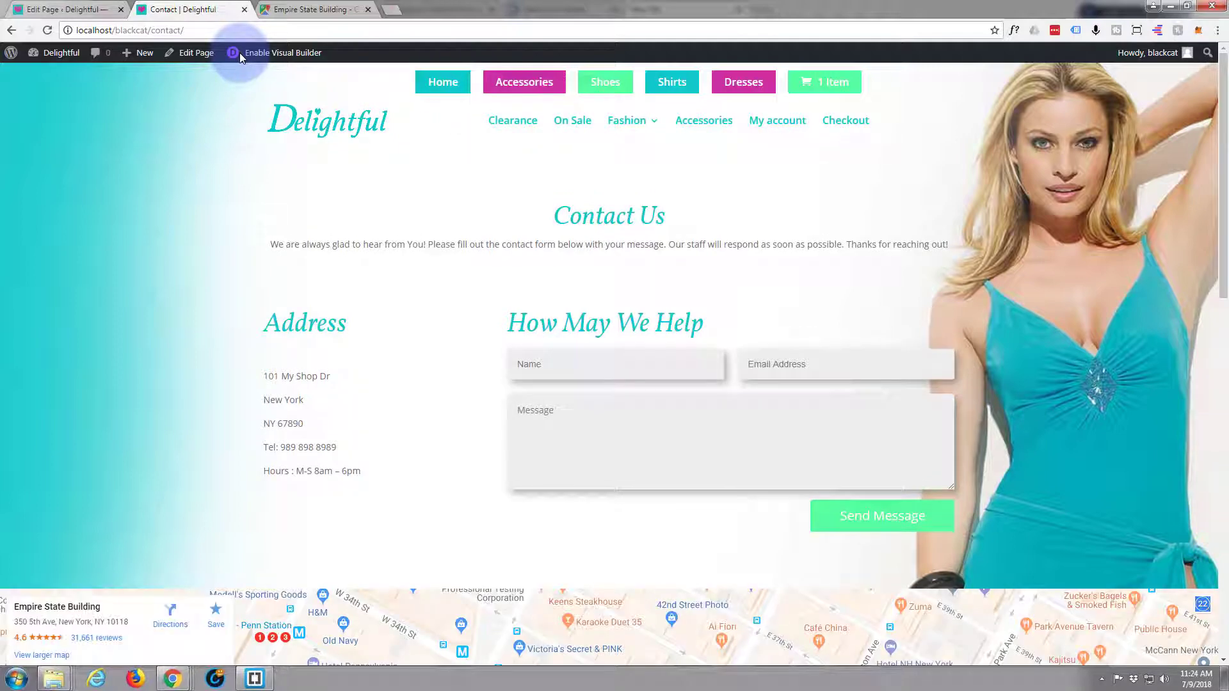
# Examine the published Contact page from the contact form through the map and wave divider down to the footer.
pyautogui.scroll(-3, 168, 152)
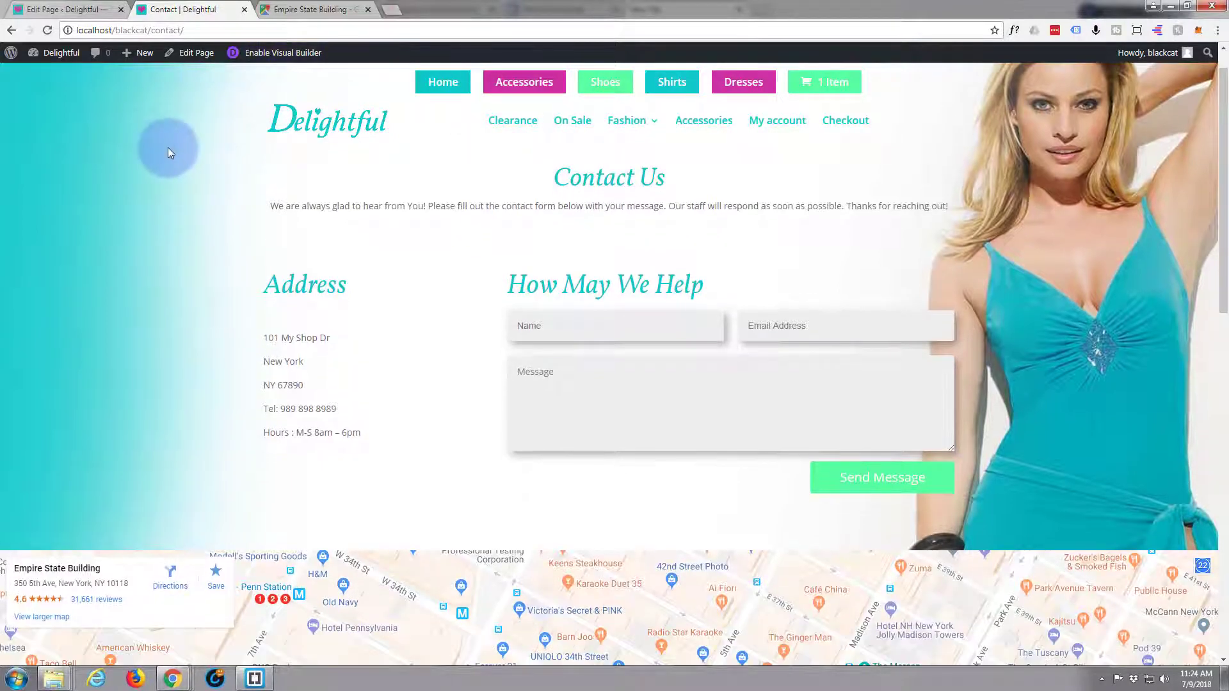
pyautogui.scroll(-2, 170, 144)
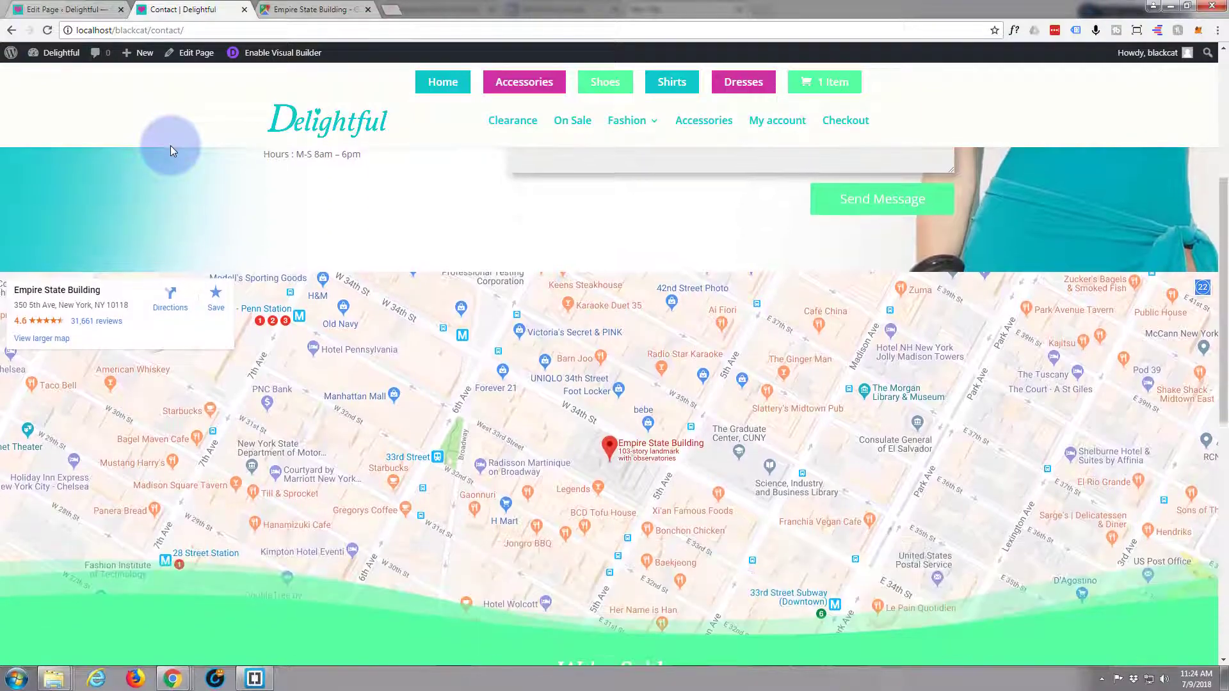
pyautogui.scroll(5, 171, 146)
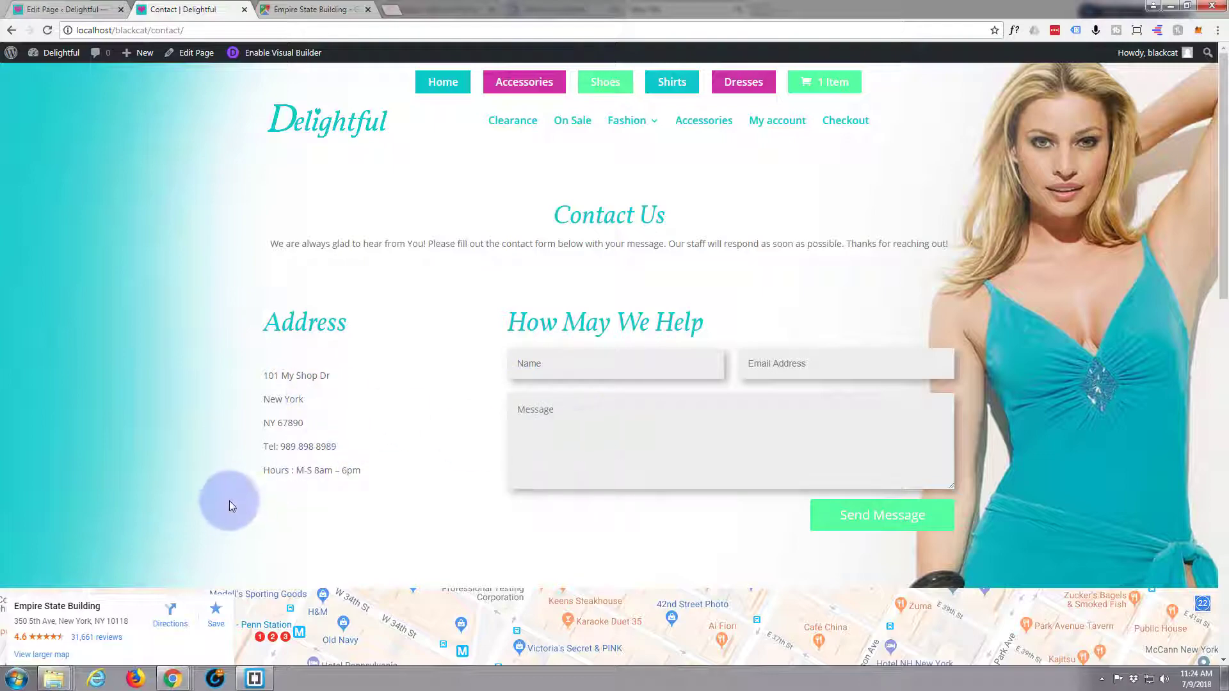
pyautogui.scroll(-5, 401, 450)
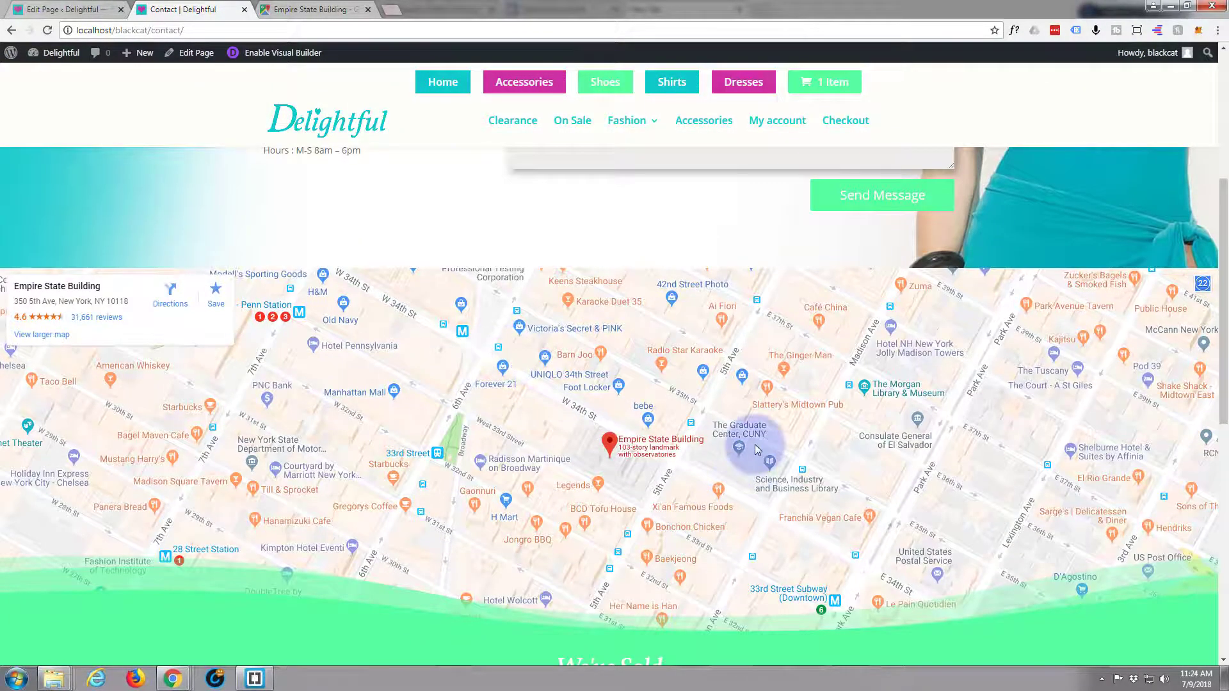
pyautogui.scroll(-2, 502, 416)
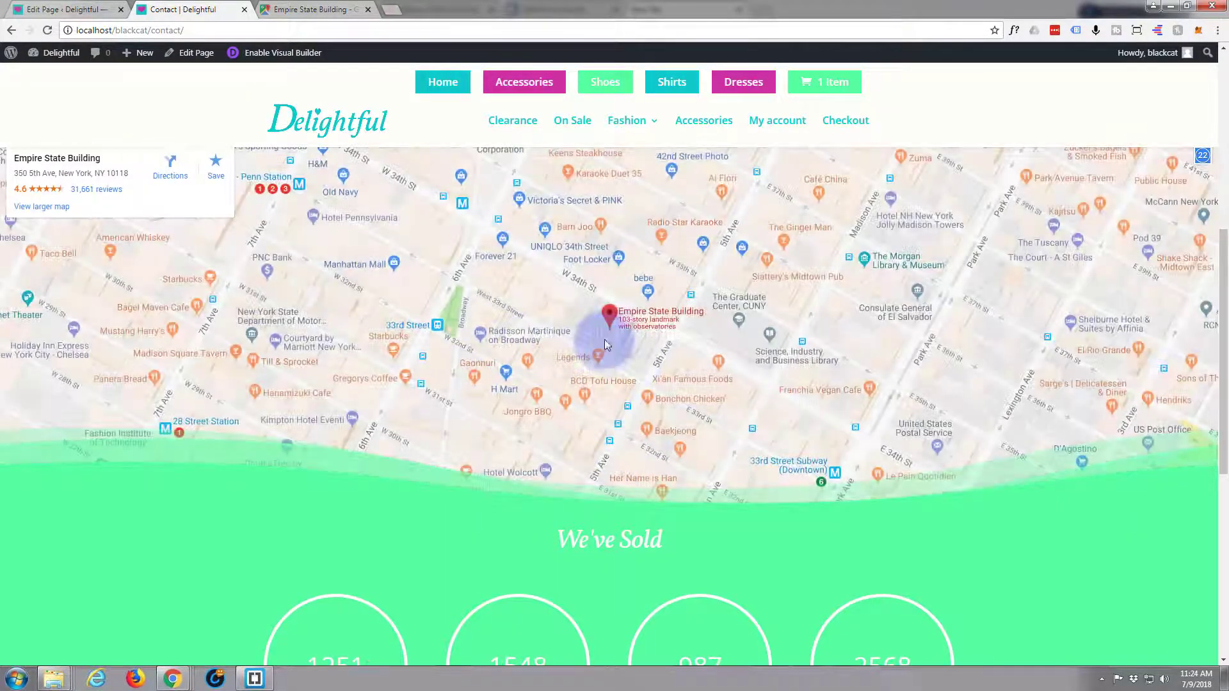
pyautogui.scroll(-3, 550, 343)
pyautogui.scroll(-4, 548, 344)
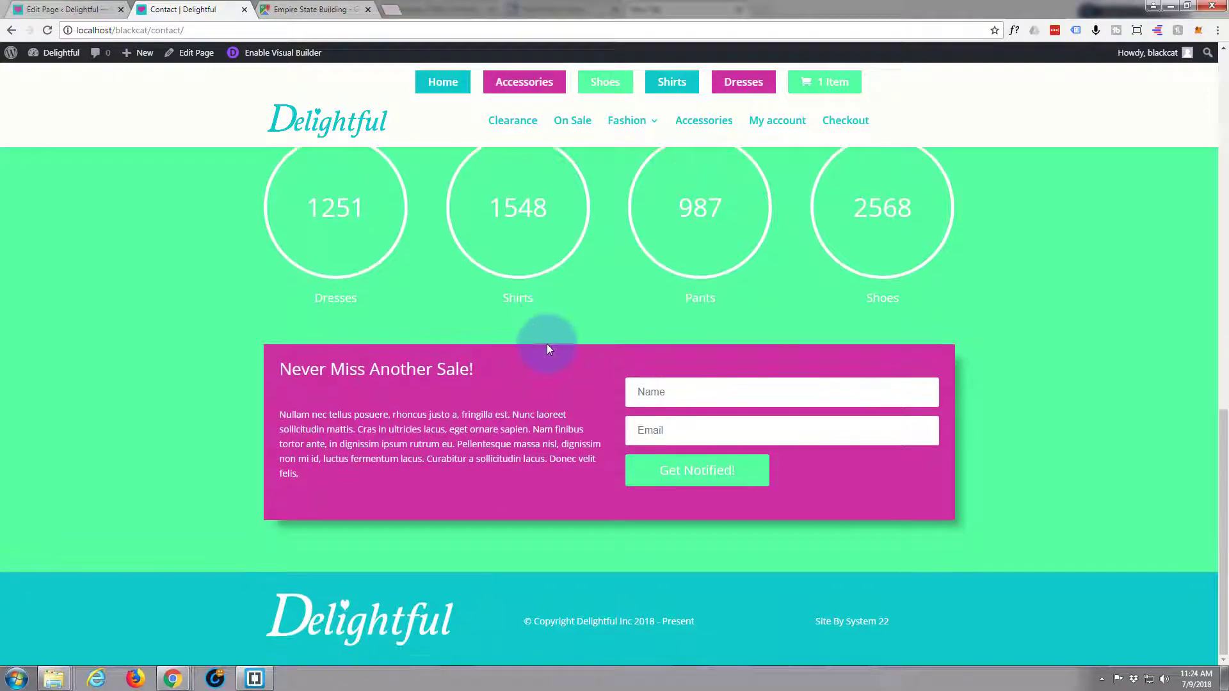
pyautogui.scroll(4, 546, 346)
pyautogui.scroll(8, 546, 344)
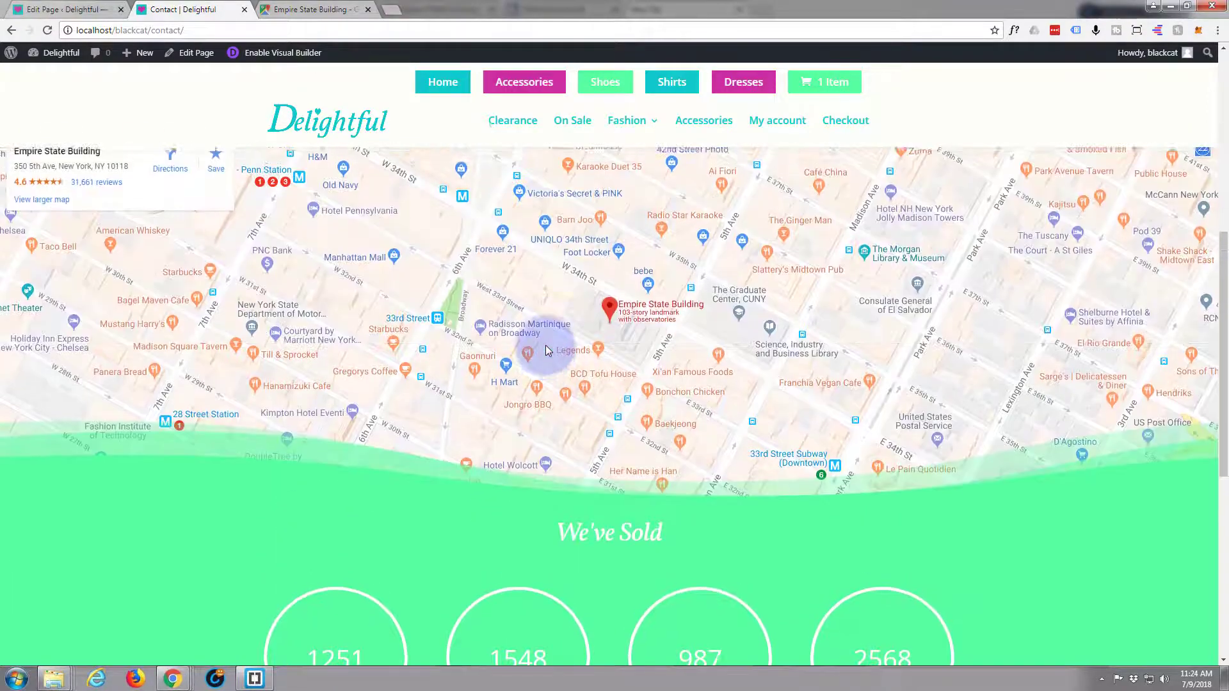
pyautogui.scroll(1, 543, 345)
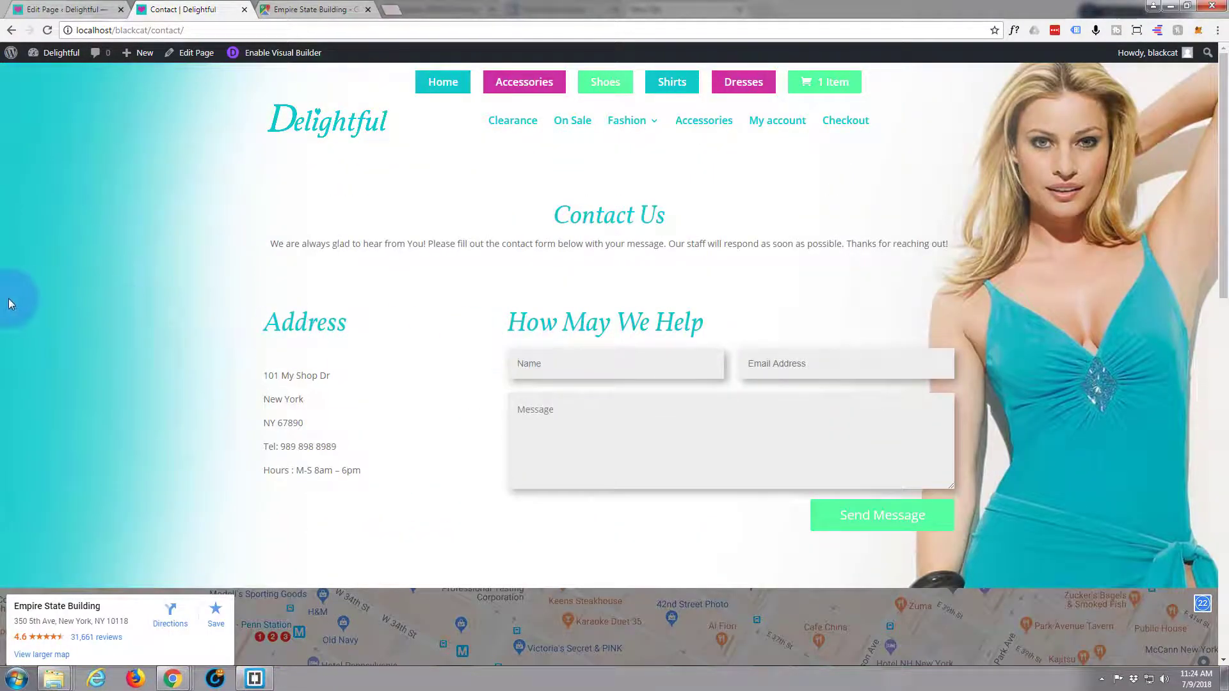
pyautogui.scroll(-5, 9, 299)
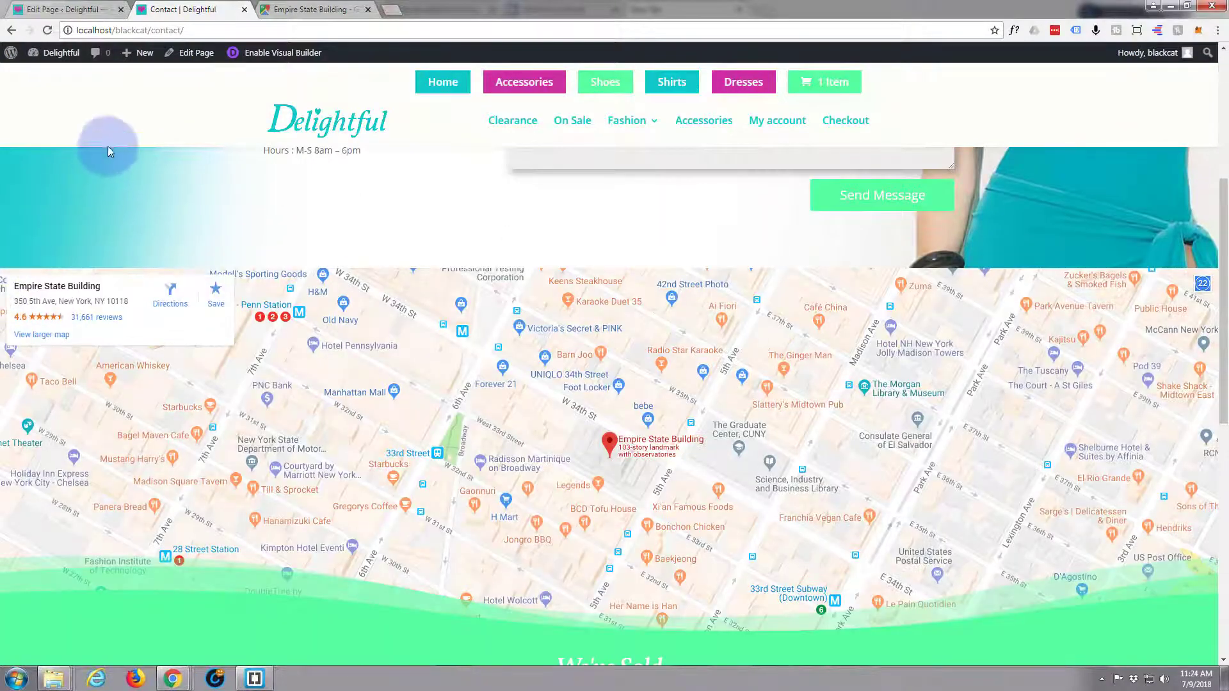